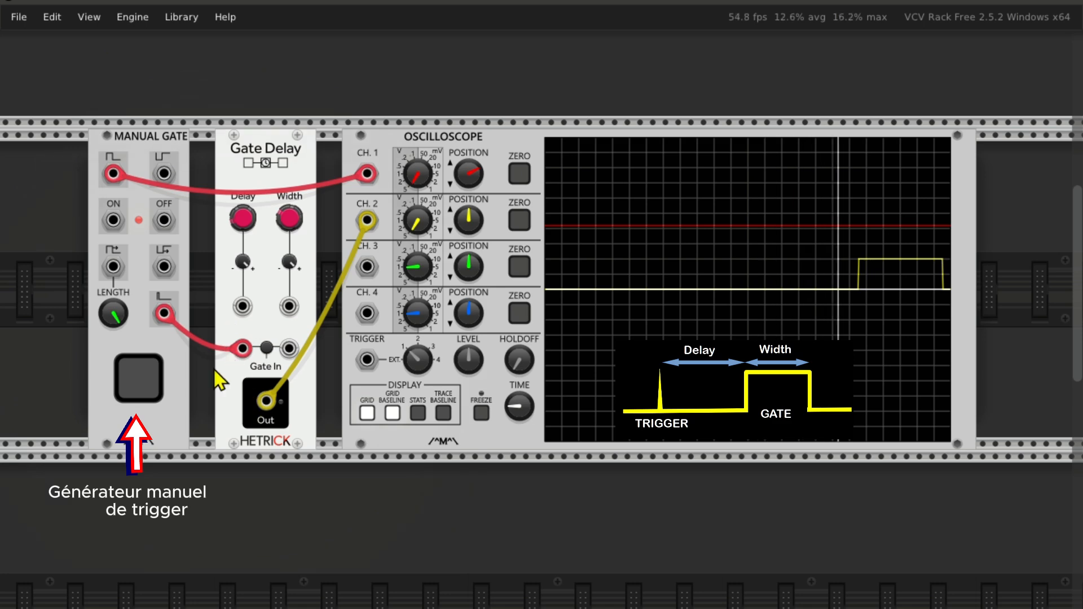
Step: Fire the manual gate once to display the delayed gate on the oscilloscope
{"action": "left_click", "coordinate": [147, 378]}
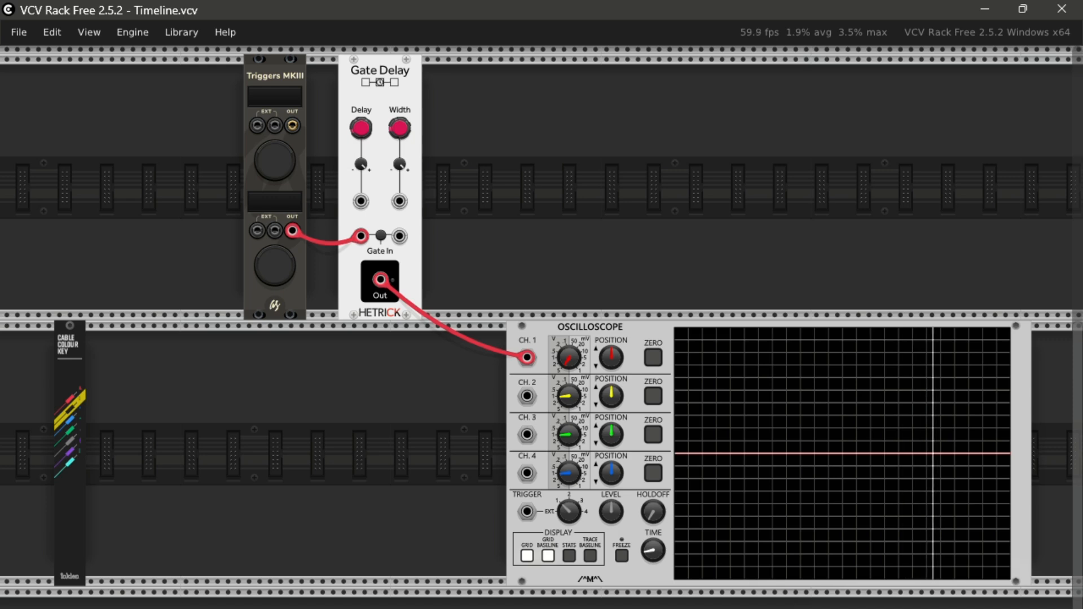
{"action": "key", "text": "ctrl+z"}
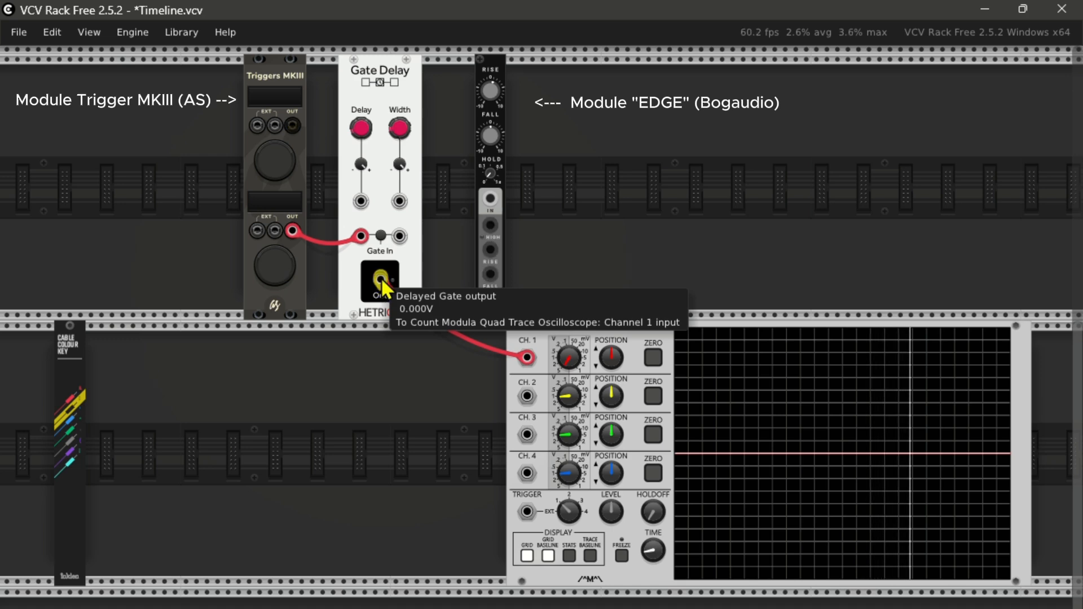
Step: Cable the Gate Delay output to the EDGE signal input, and the EDGE falling trigger output back to the Gate 1 input
{"action": "left_click_drag", "start_coordinate": [381, 276], "coordinate": [397, 275]}
{"action": "left_click_drag", "start_coordinate": [459, 211], "coordinate": [488, 199]}
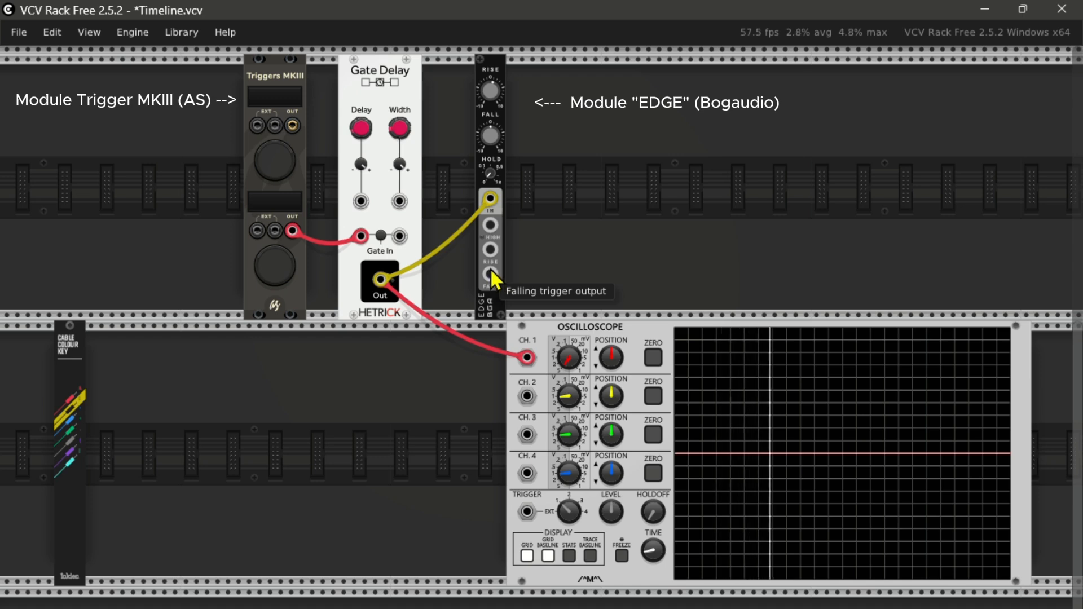
{"action": "left_click_drag", "start_coordinate": [488, 267], "coordinate": [367, 242]}
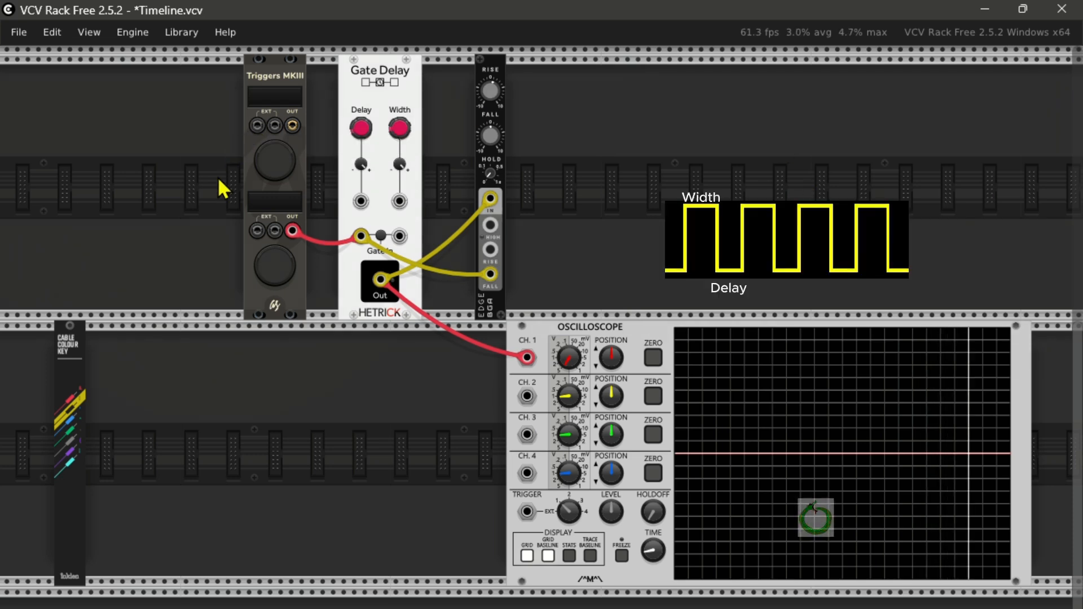
Step: Start the loop with Momentary Trigger 2, vary the Gate Delay's delay and width, and save the patch
{"action": "left_click", "coordinate": [273, 268]}
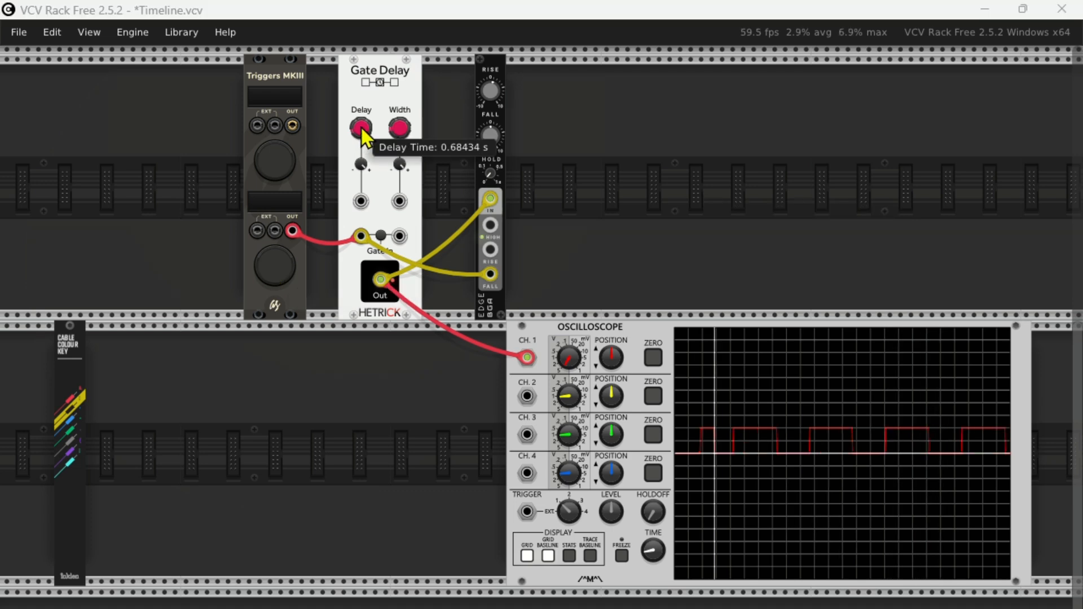
{"action": "left_click_drag", "start_coordinate": [361, 130], "coordinate": [401, 127]}
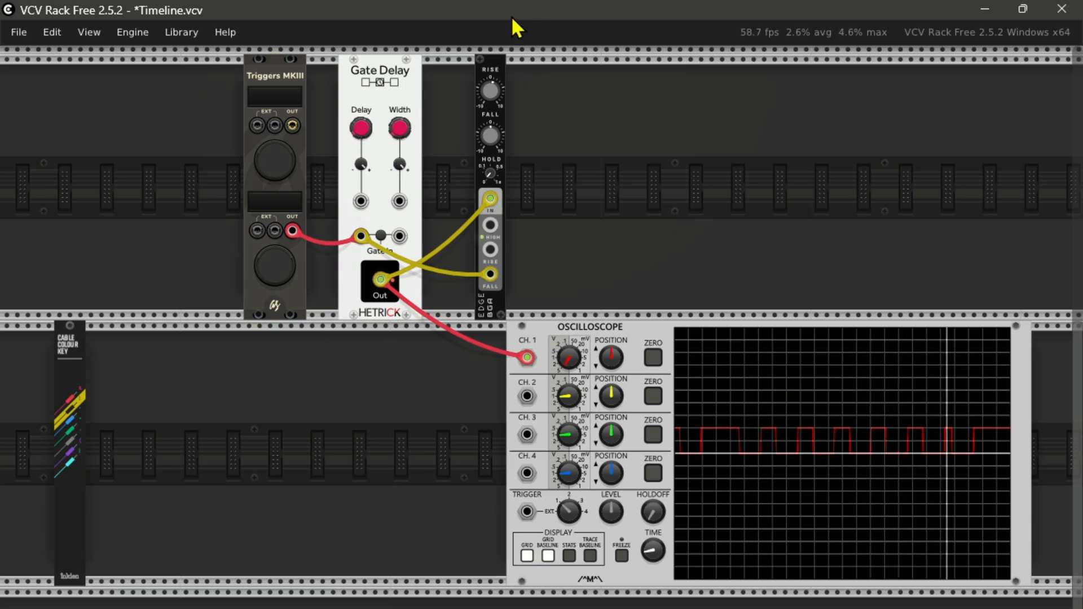
{"action": "key", "text": "ctrl+s"}
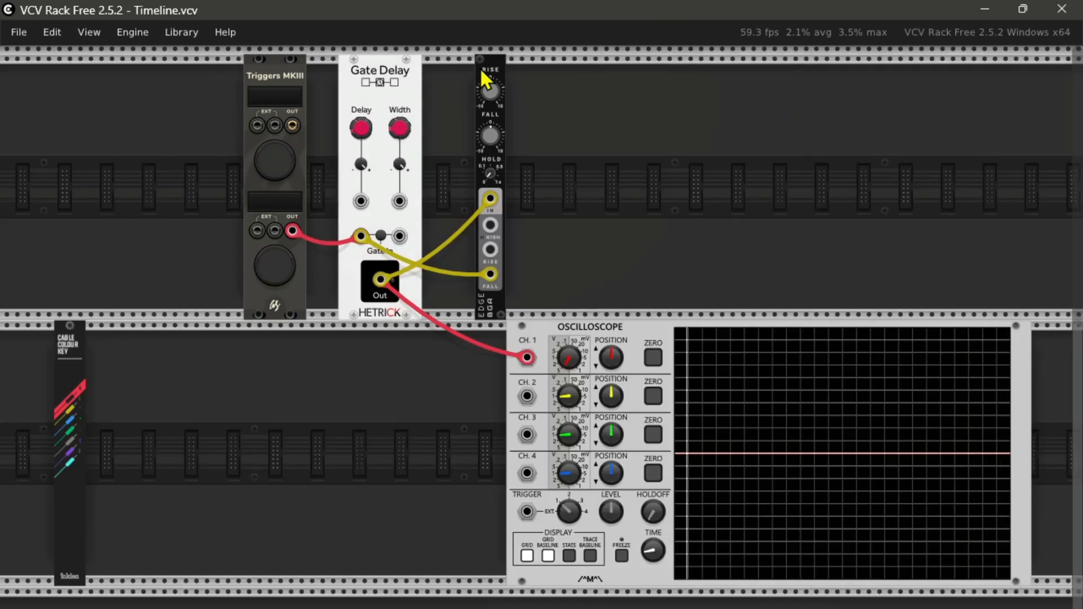
Step: Place EDGE directly beside Gate Delay, duplicate the pair twice without cables, and space the copies along the upper row
{"action": "left_click_drag", "start_coordinate": [479, 66], "coordinate": [474, 120]}
{"action": "right_click", "coordinate": [380, 153]}
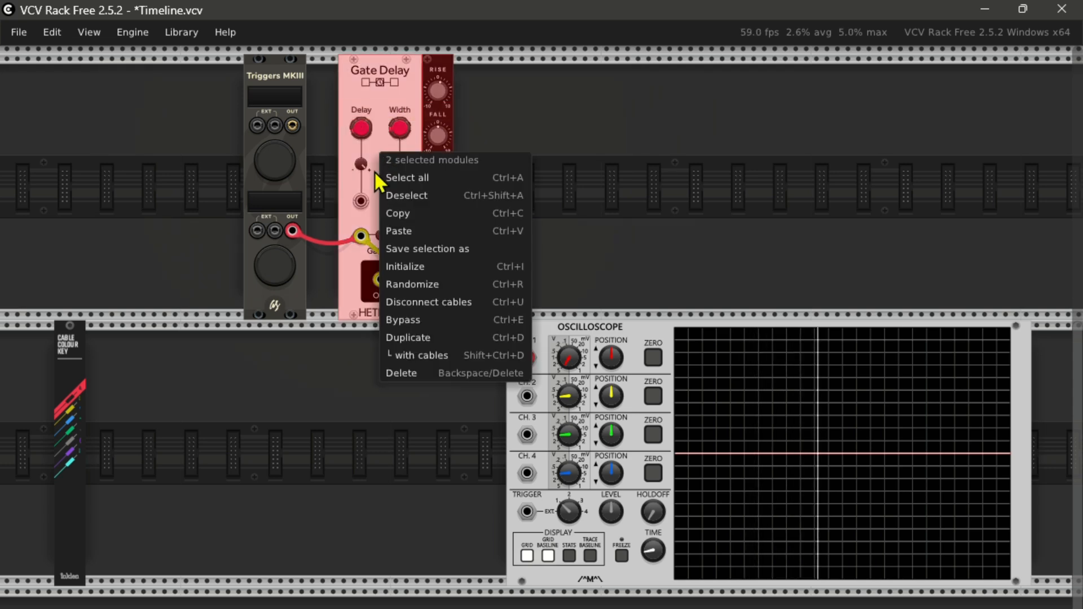
{"action": "left_click", "coordinate": [409, 338]}
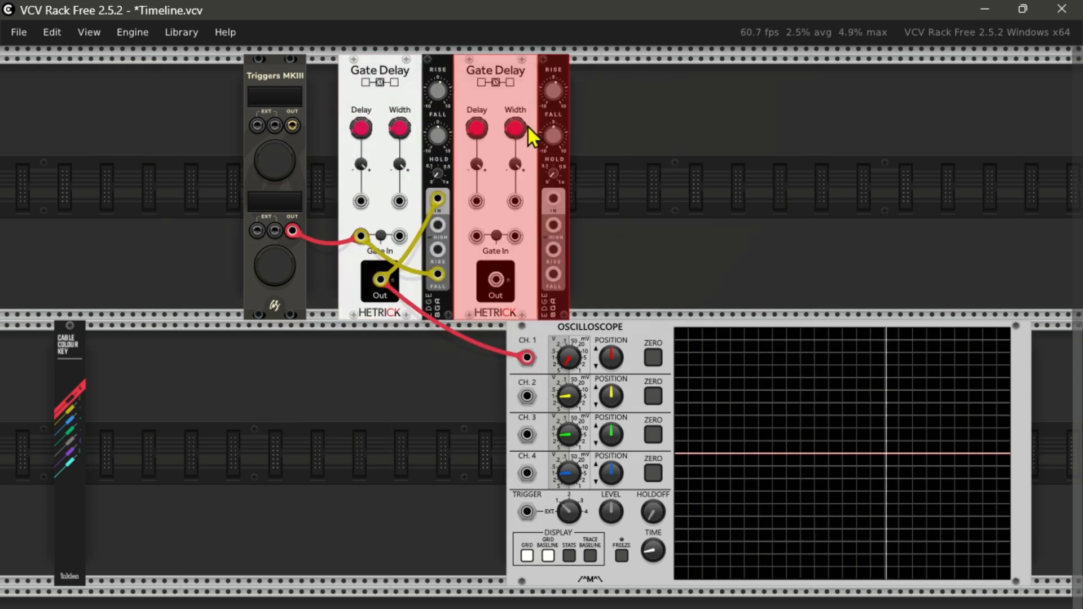
{"action": "left_click_drag", "start_coordinate": [498, 147], "coordinate": [566, 150]}
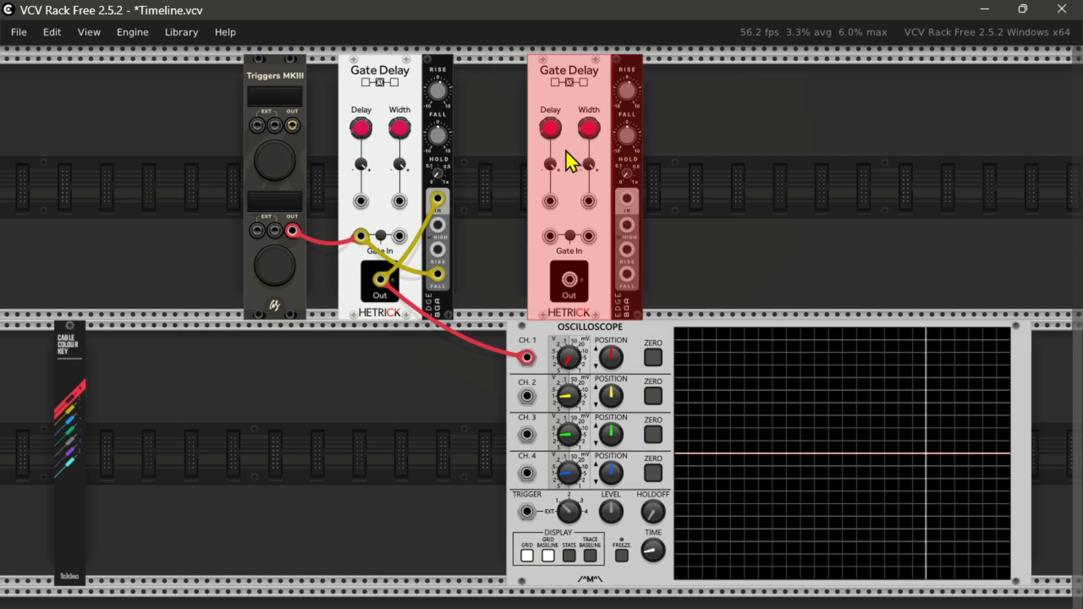
{"action": "right_click", "coordinate": [570, 192]}
{"action": "left_click", "coordinate": [596, 376]}
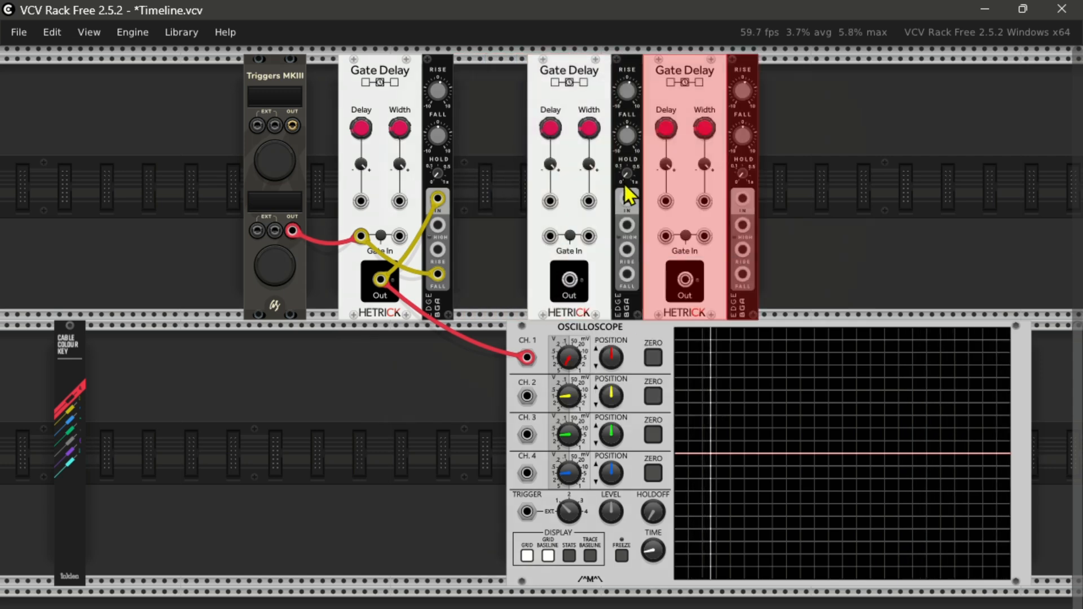
{"action": "left_click_drag", "start_coordinate": [678, 186], "coordinate": [746, 199]}
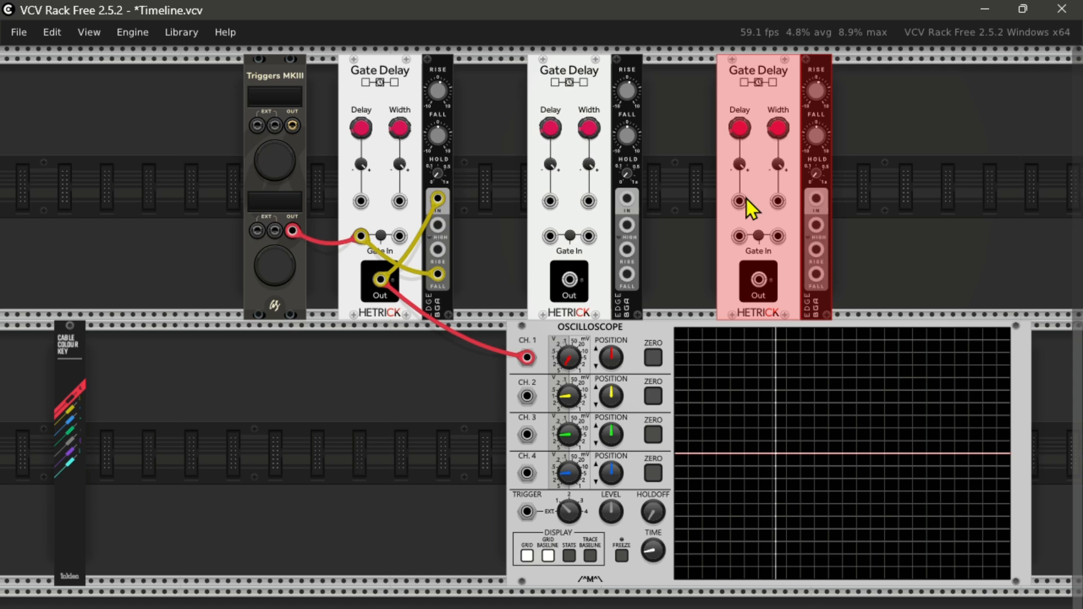
{"action": "left_click", "coordinate": [952, 231]}
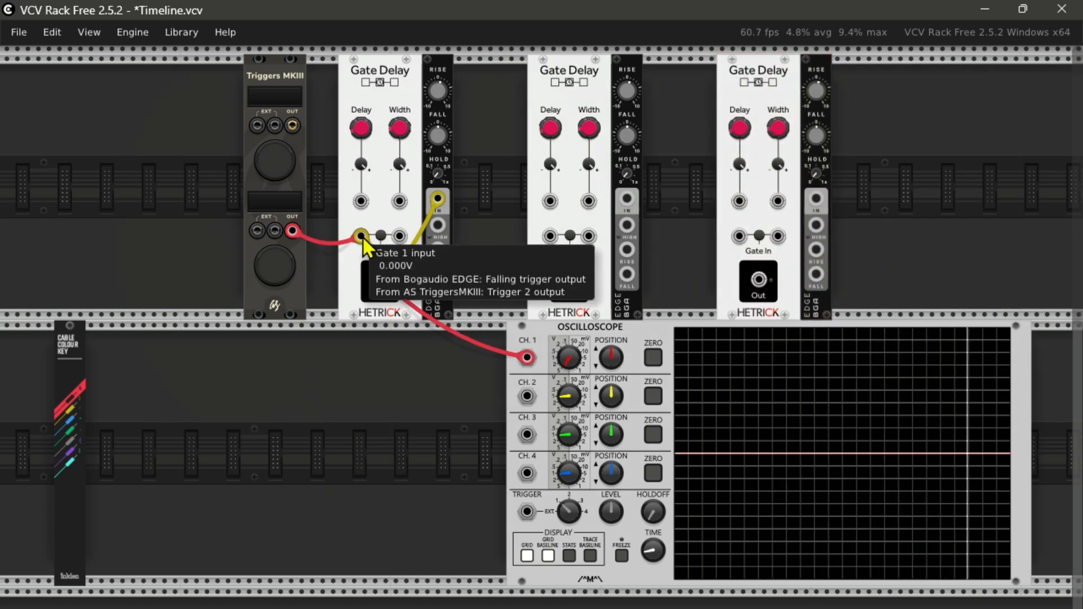
Step: Chain the three pairs, cabling each added Gate Delay's output to its EDGE and each preceding EDGE's falling trigger to the following Gate 1 input
{"action": "left_click_drag", "start_coordinate": [364, 237], "coordinate": [550, 236]}
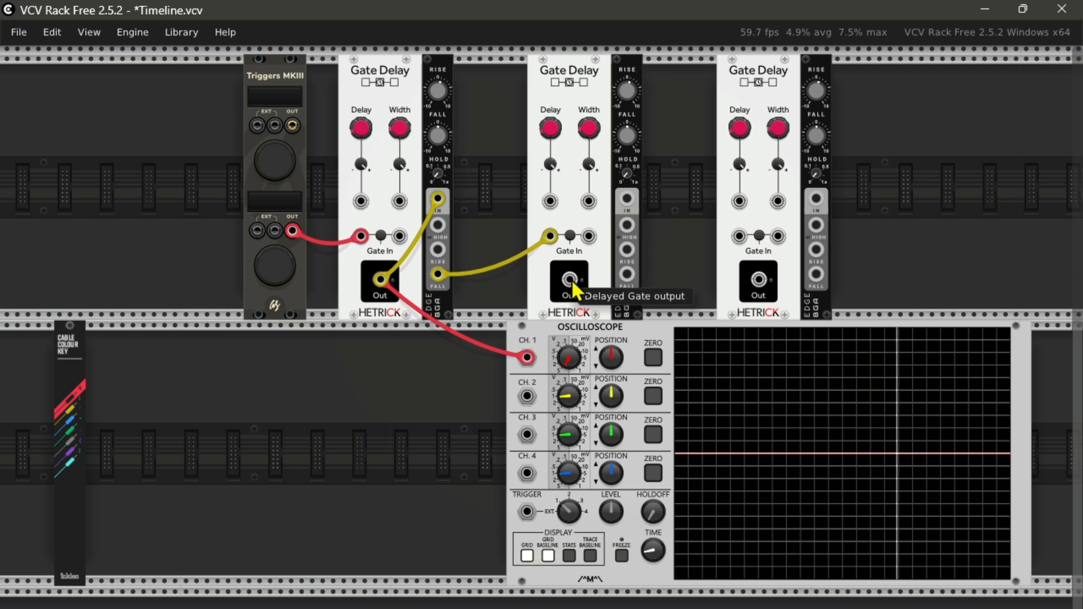
{"action": "left_click_drag", "start_coordinate": [572, 282], "coordinate": [628, 201]}
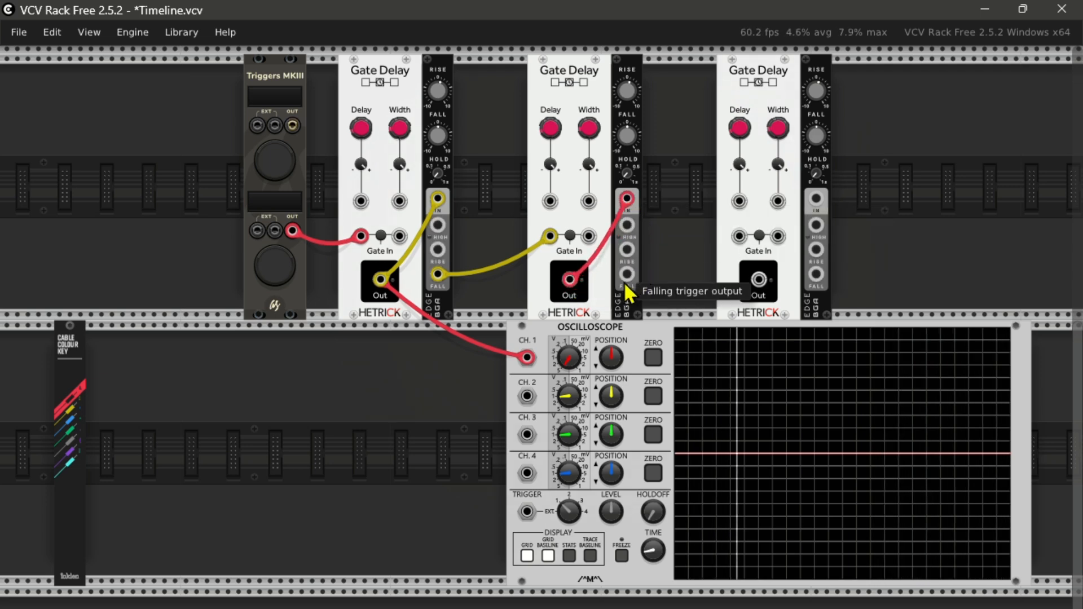
{"action": "left_click_drag", "start_coordinate": [626, 274], "coordinate": [736, 240]}
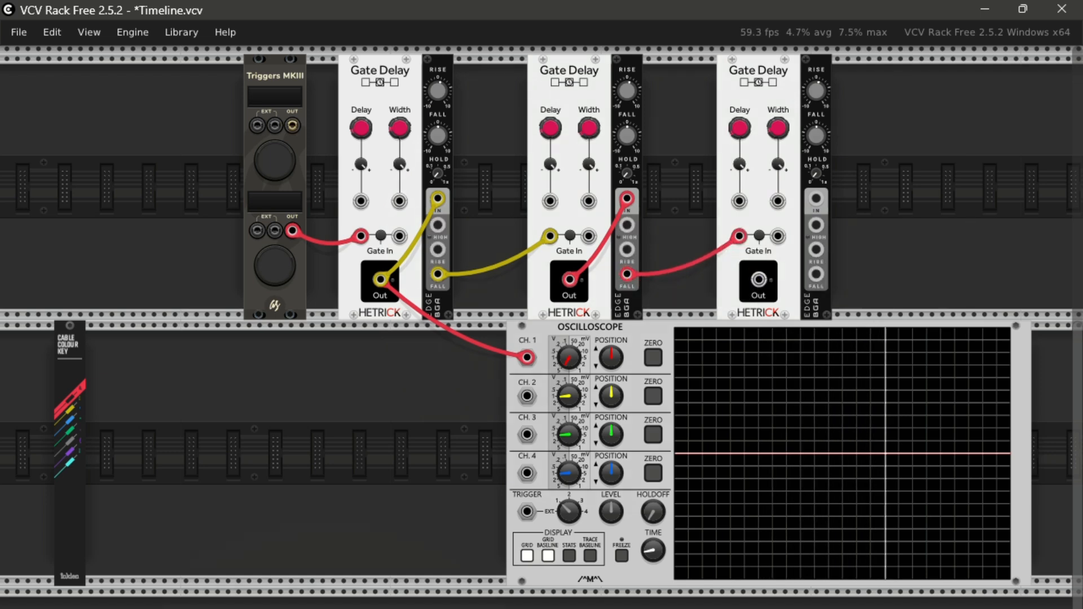
{"action": "left_click_drag", "start_coordinate": [759, 279], "coordinate": [816, 199]}
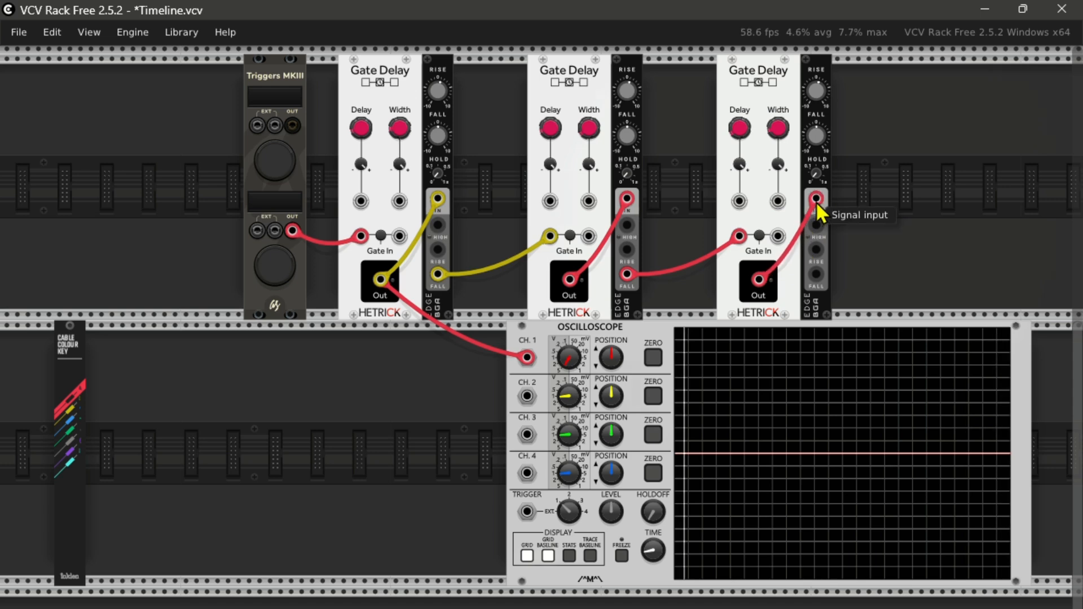
Step: Close the loop with a purple cable from the third EDGE's falling trigger to the first Gate 1 input, and adjust the second delay
{"action": "left_click", "coordinate": [72, 446]}
{"action": "left_click_drag", "start_coordinate": [817, 276], "coordinate": [357, 239]}
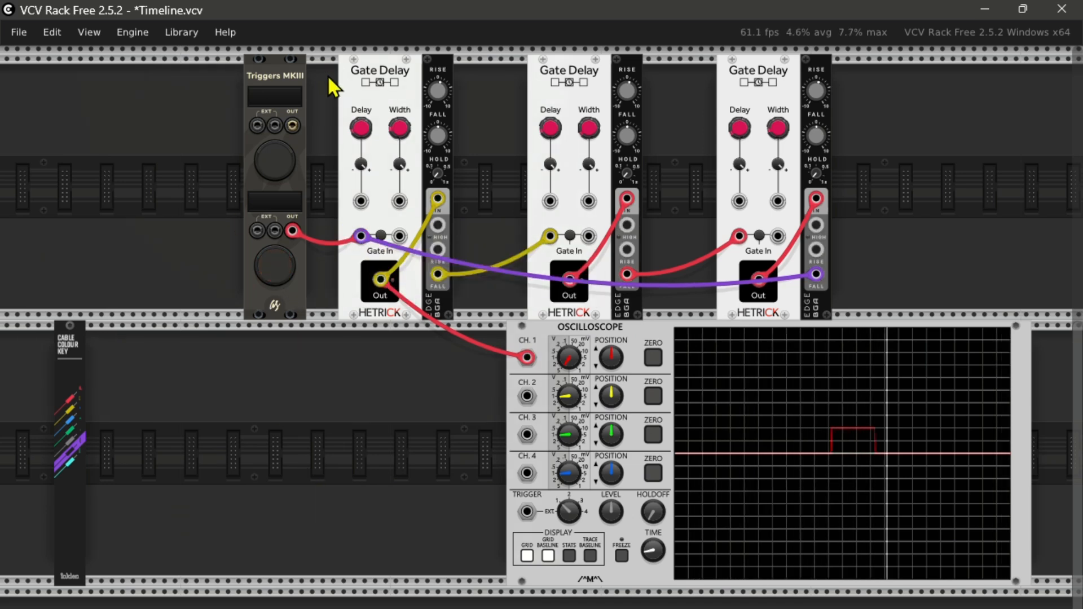
{"action": "left_click_drag", "start_coordinate": [543, 136], "coordinate": [543, 157]}
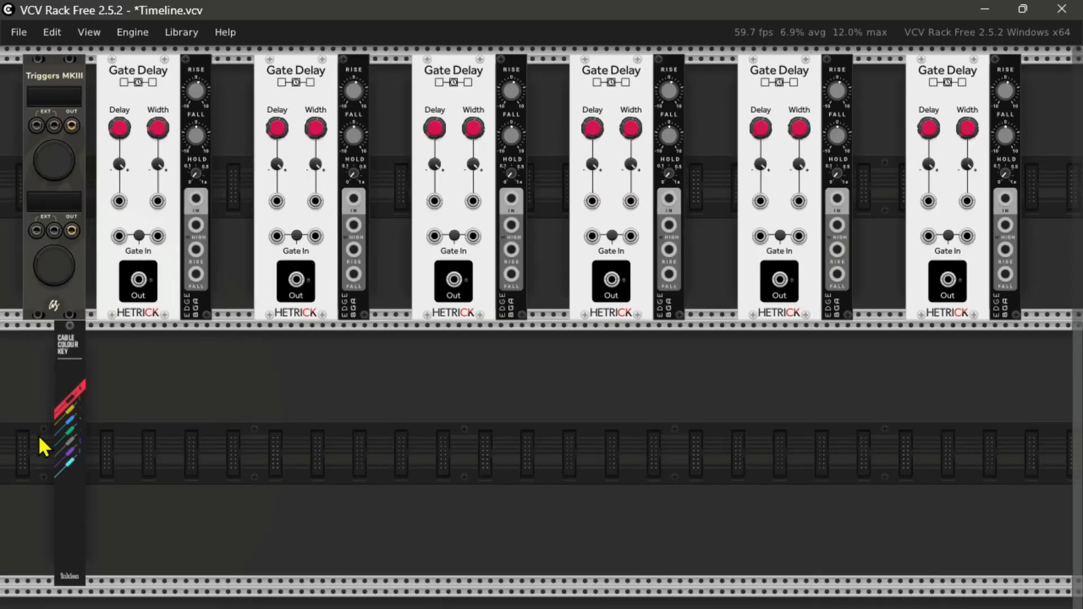
Step: Connect each of the six Gate Delay outputs to the signal input of its neighbouring EDGE with yellow cables
{"action": "left_click", "coordinate": [68, 407]}
{"action": "left_click_drag", "start_coordinate": [139, 279], "coordinate": [196, 198]}
{"action": "left_click_drag", "start_coordinate": [296, 280], "coordinate": [354, 199]}
{"action": "left_click_drag", "start_coordinate": [453, 279], "coordinate": [511, 199]}
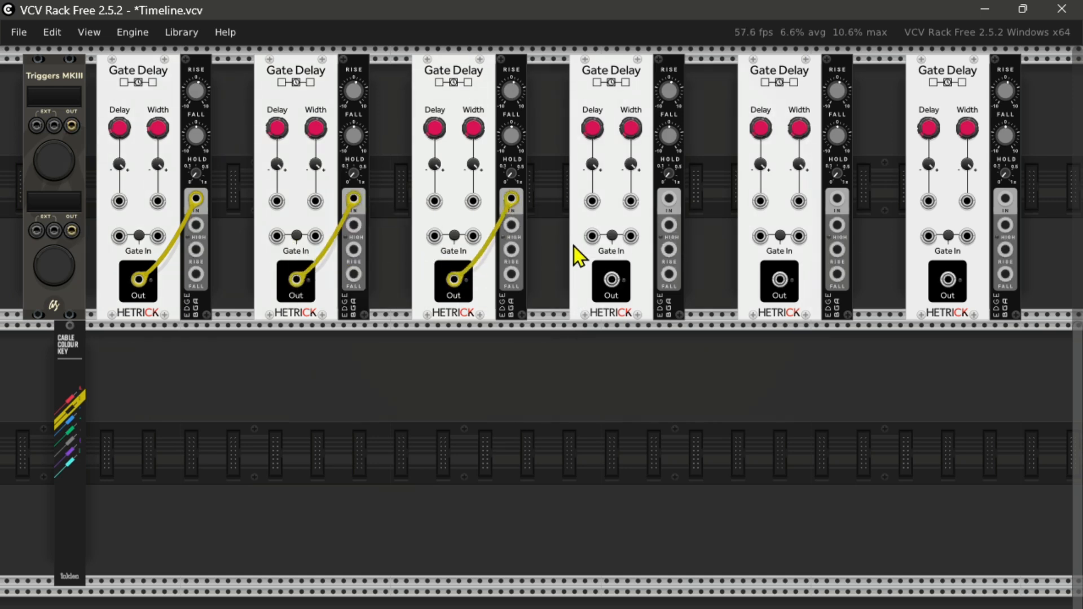
{"action": "left_click_drag", "start_coordinate": [610, 280], "coordinate": [669, 199]}
{"action": "left_click_drag", "start_coordinate": [778, 279], "coordinate": [836, 199]}
{"action": "left_click_drag", "start_coordinate": [947, 279], "coordinate": [1005, 199]}
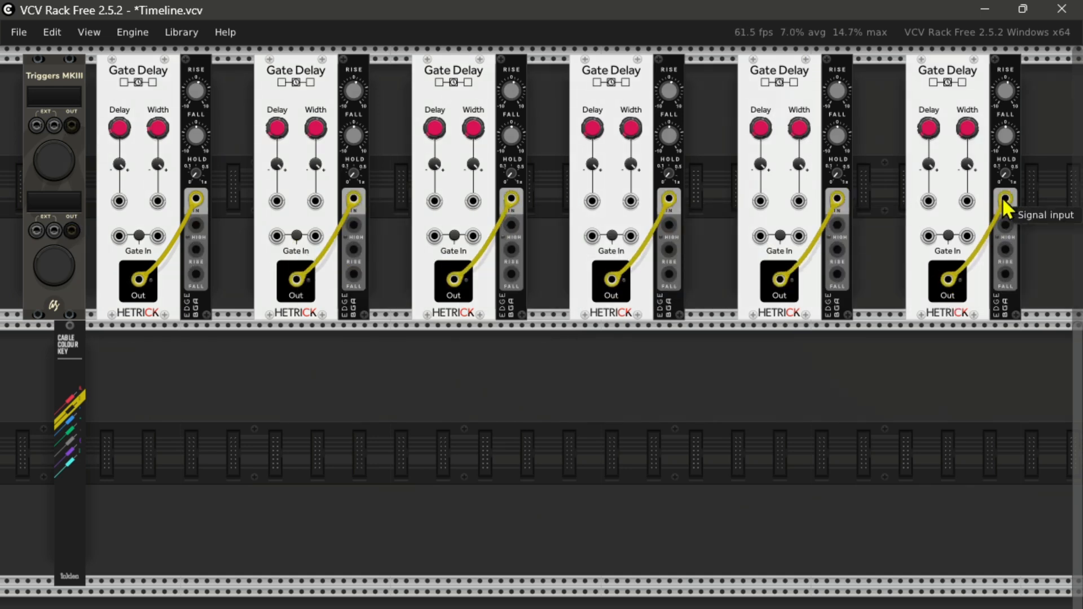
Step: Connect the falling trigger output of each of the first five EDGE modules to the following Gate Delay's Gate 1 input
{"action": "left_click_drag", "start_coordinate": [196, 274], "coordinate": [276, 236]}
{"action": "left_click_drag", "start_coordinate": [434, 235], "coordinate": [354, 274]}
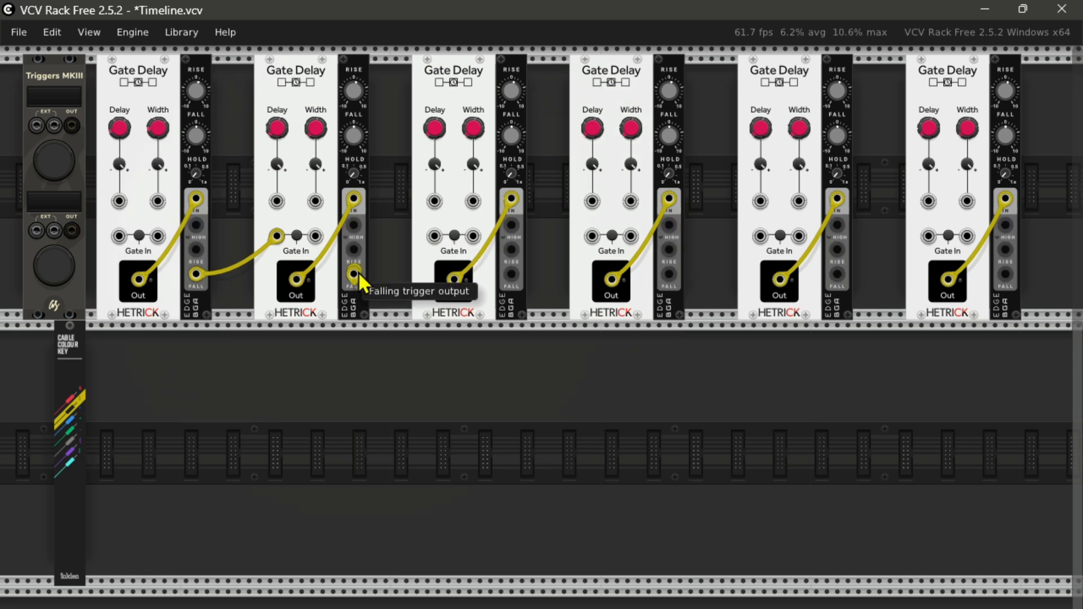
{"action": "left_click_drag", "start_coordinate": [511, 274], "coordinate": [591, 235]}
{"action": "left_click_drag", "start_coordinate": [669, 275], "coordinate": [760, 236]}
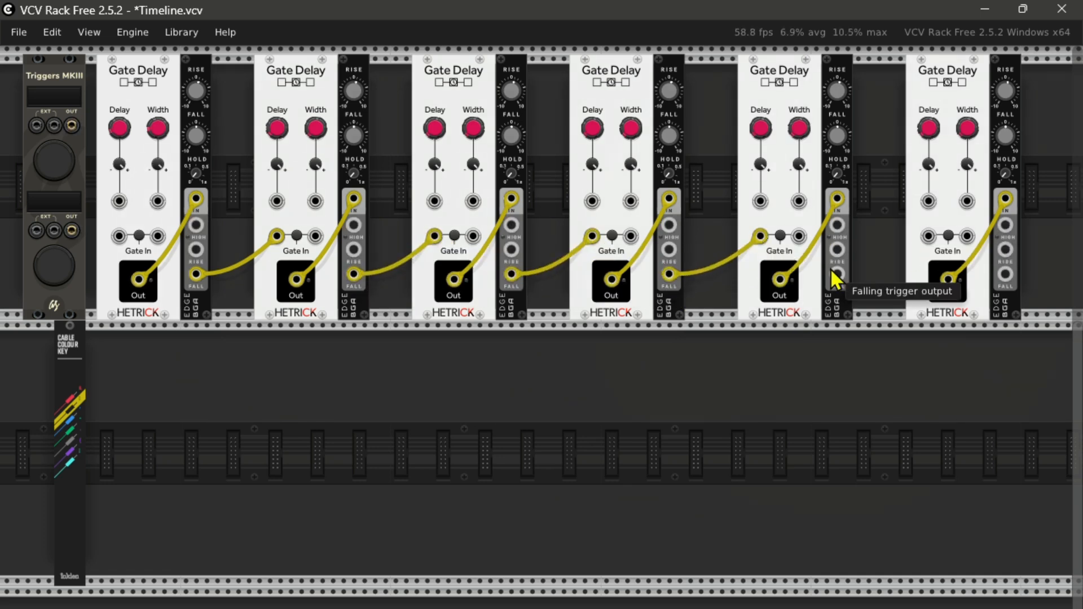
{"action": "left_click_drag", "start_coordinate": [837, 274], "coordinate": [929, 236]}
Step: Connect the Trigger 2 output and the last EDGE's falling trigger output to the first Gate Delay's Gate 1 input with purple cables
{"action": "left_click", "coordinate": [79, 444]}
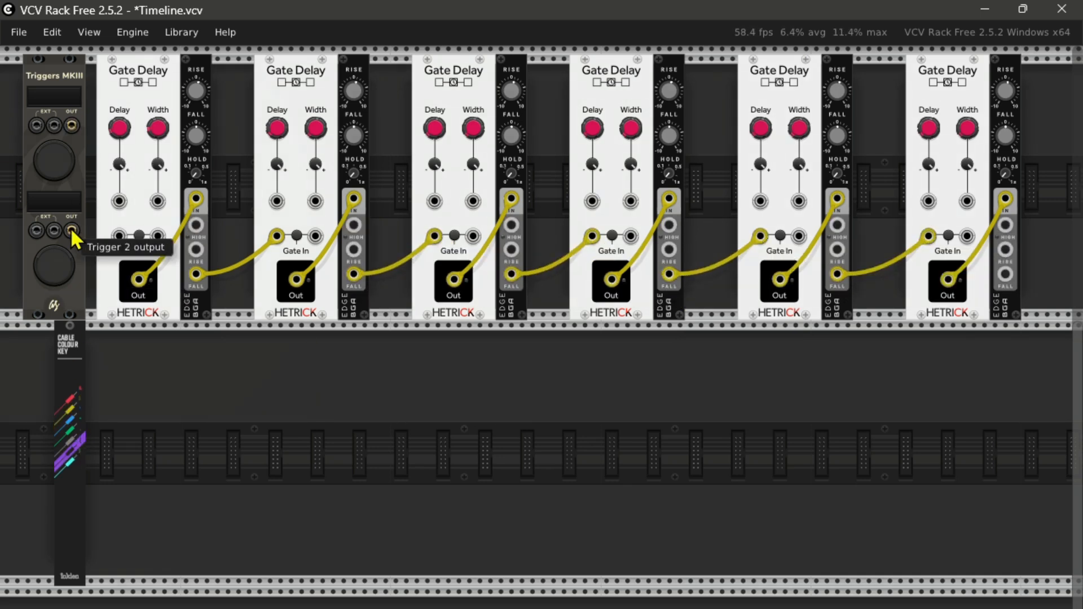
{"action": "left_click_drag", "start_coordinate": [72, 230], "coordinate": [119, 236]}
{"action": "left_click_drag", "start_coordinate": [1005, 274], "coordinate": [119, 236]}
Step: Add the VCV SEQ 3 module to the empty row below the Gate Delay chain
{"action": "scroll", "coordinate": [398, 508], "scroll_direction": "down", "scroll_amount": 1}
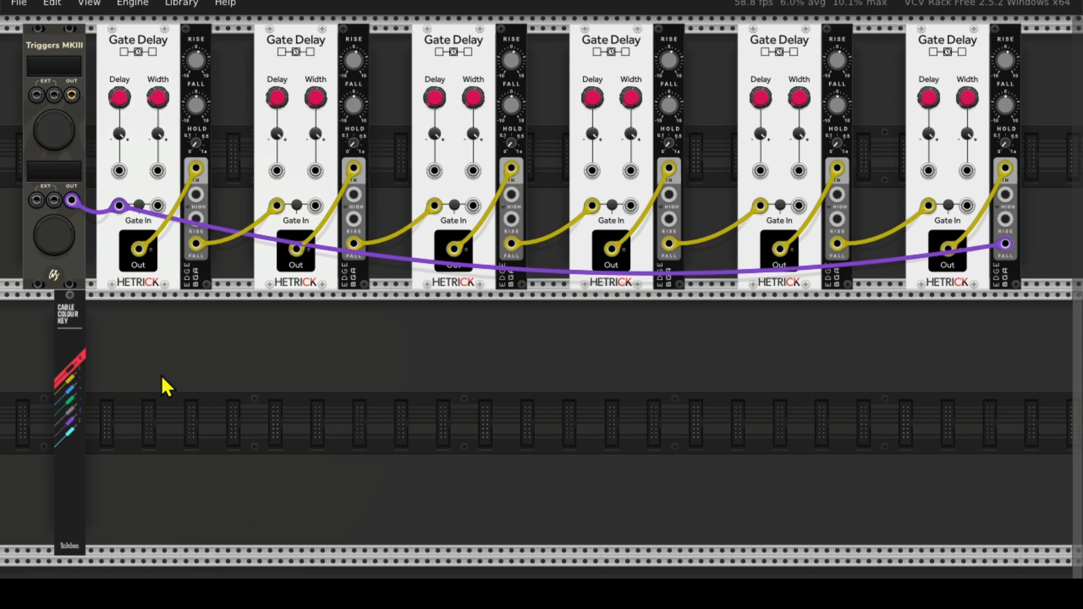
{"action": "right_click", "coordinate": [195, 365]}
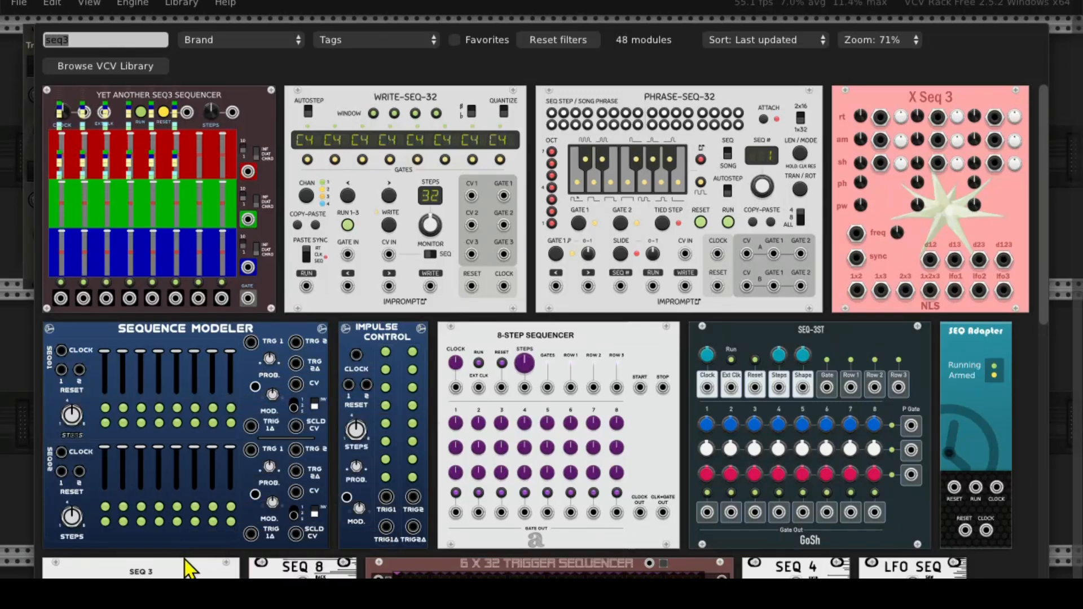
{"action": "left_click", "coordinate": [191, 571]}
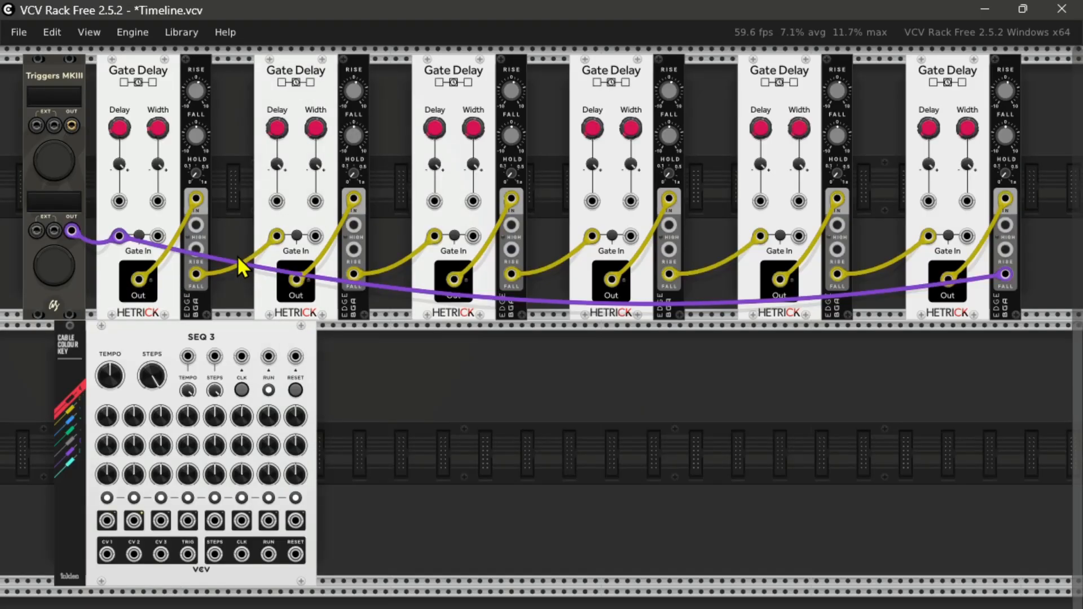
Step: Connect the falling trigger outputs of all six EDGE modules to the SEQ 3 clock input with red cables
{"action": "left_click_drag", "start_coordinate": [195, 274], "coordinate": [241, 355]}
{"action": "left_click_drag", "start_coordinate": [354, 274], "coordinate": [241, 355]}
{"action": "left_click_drag", "start_coordinate": [511, 274], "coordinate": [269, 356]}
{"action": "left_click_drag", "start_coordinate": [668, 274], "coordinate": [269, 354]}
{"action": "left_click_drag", "start_coordinate": [837, 274], "coordinate": [295, 356]}
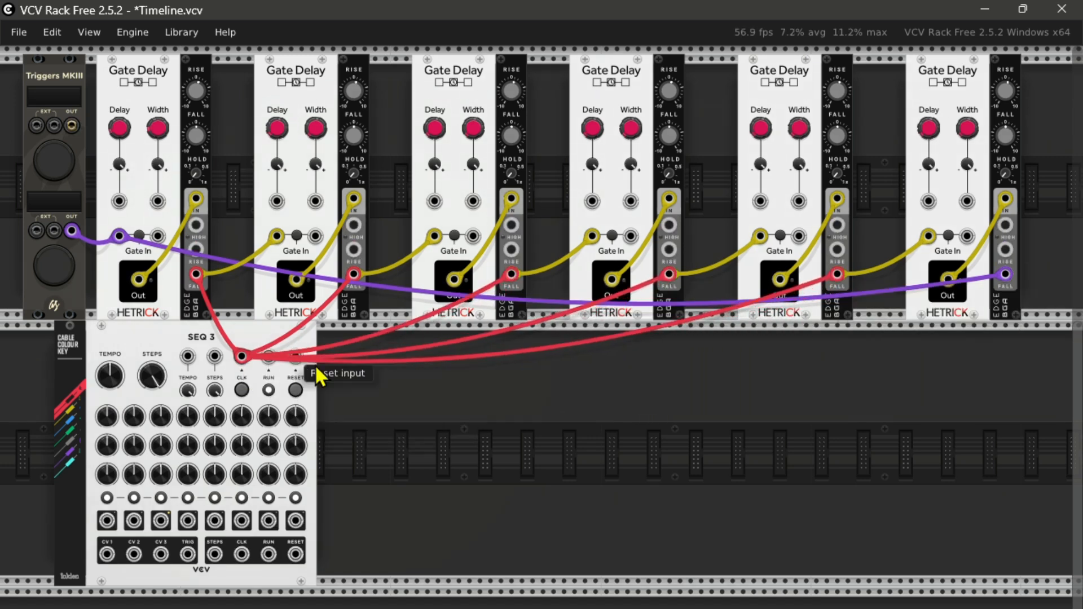
{"action": "left_click_drag", "start_coordinate": [1005, 274], "coordinate": [241, 355]}
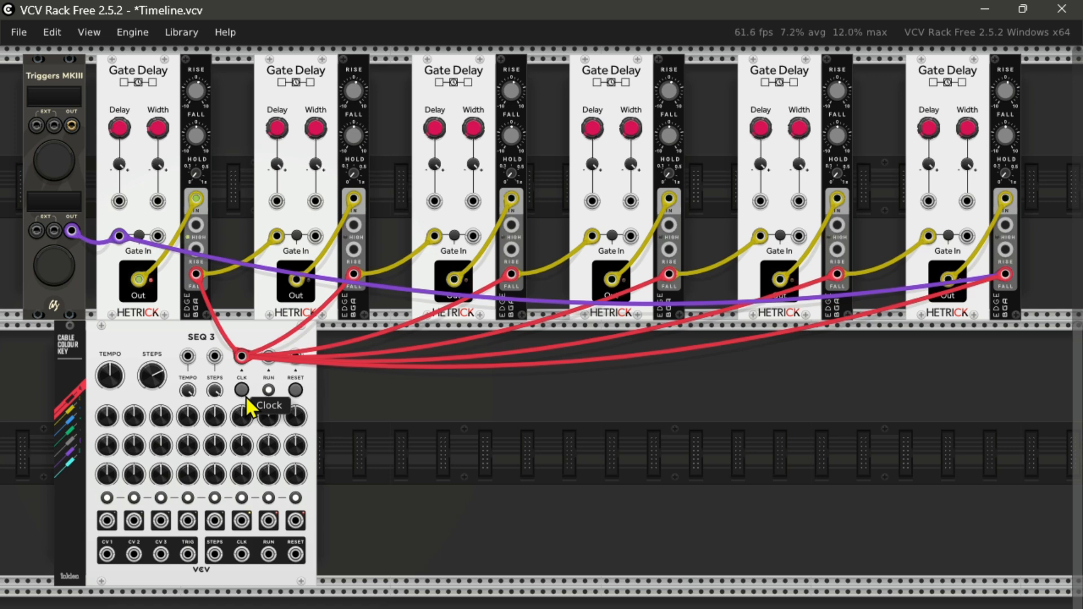
Step: Add the Aleph's bits Lights module beside SEQ 3 and cable the six Gate Delay outputs to its first six inputs in order
{"action": "right_click", "coordinate": [401, 516]}
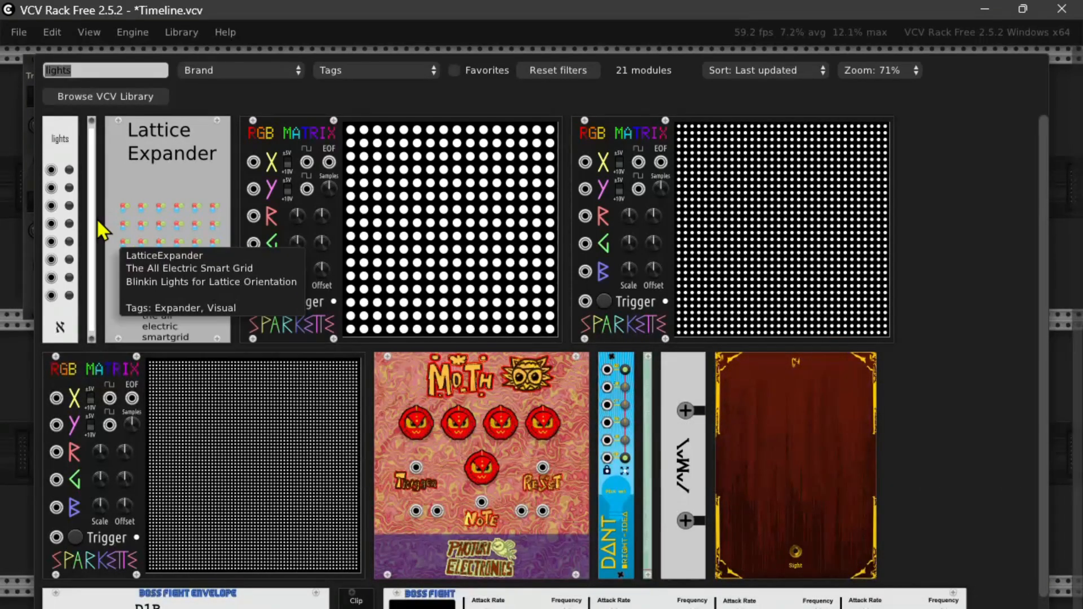
{"action": "left_click", "coordinate": [57, 151]}
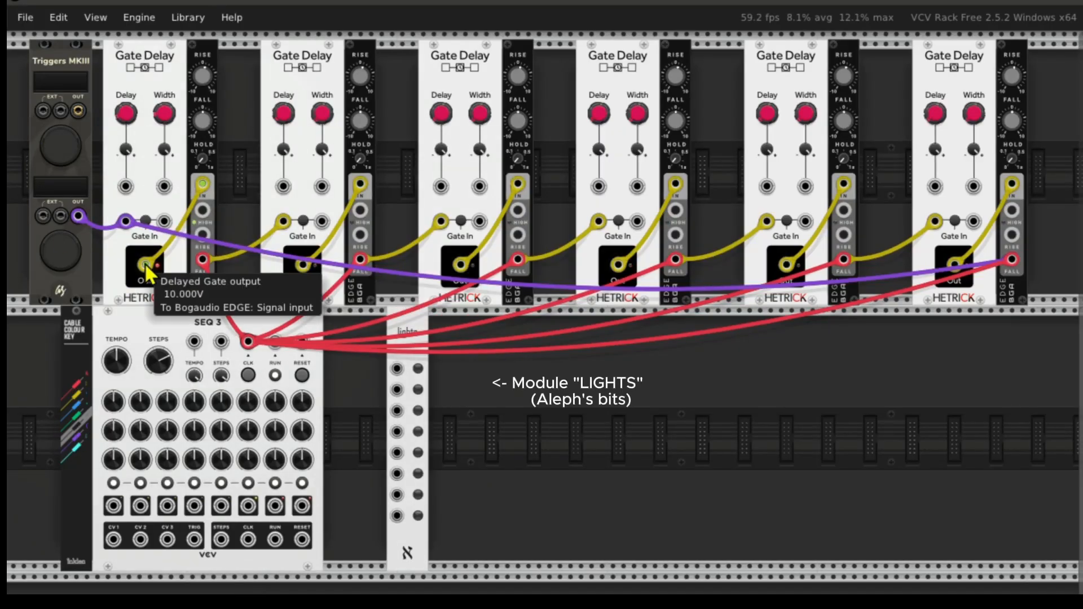
{"action": "left_click_drag", "start_coordinate": [146, 263], "coordinate": [397, 369]}
{"action": "left_click_drag", "start_coordinate": [303, 263], "coordinate": [397, 389]}
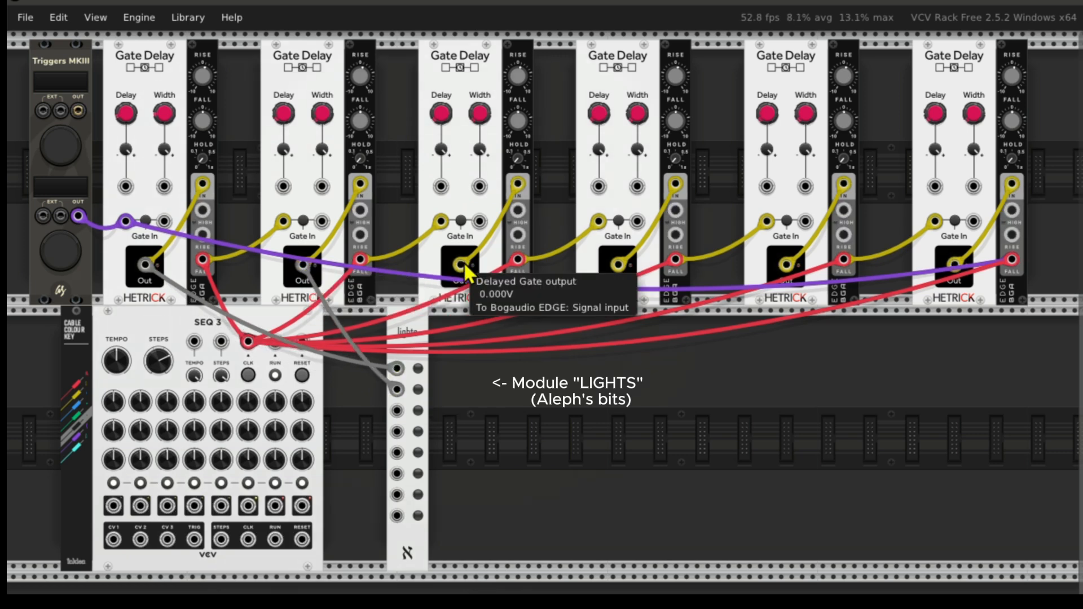
{"action": "left_click_drag", "start_coordinate": [460, 264], "coordinate": [397, 410]}
{"action": "left_click_drag", "start_coordinate": [618, 264], "coordinate": [397, 431]}
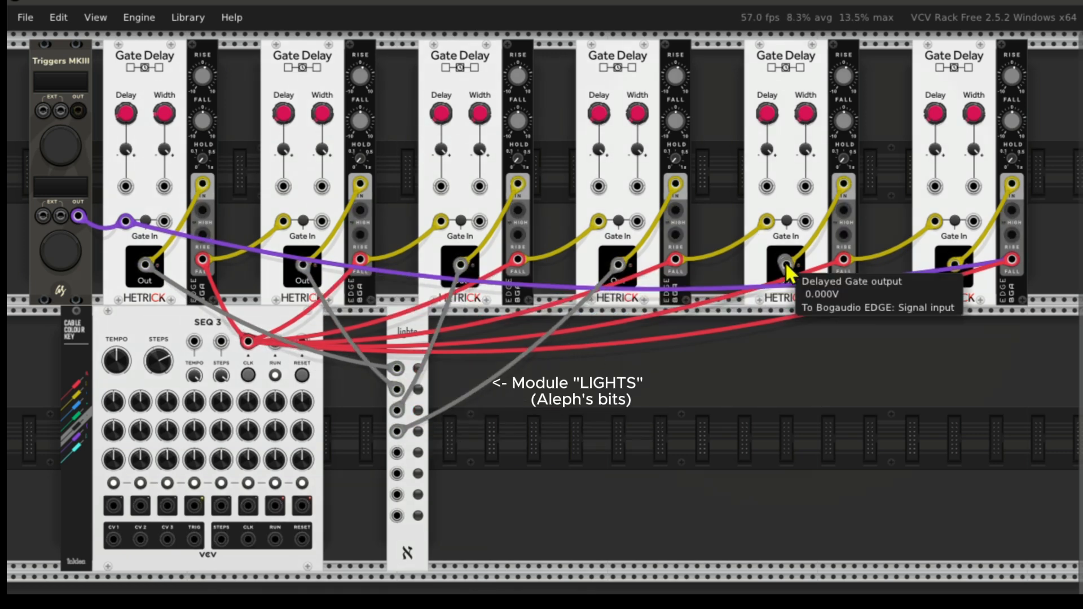
{"action": "left_click_drag", "start_coordinate": [786, 264], "coordinate": [397, 453]}
{"action": "left_click_drag", "start_coordinate": [954, 264], "coordinate": [893, 364]}
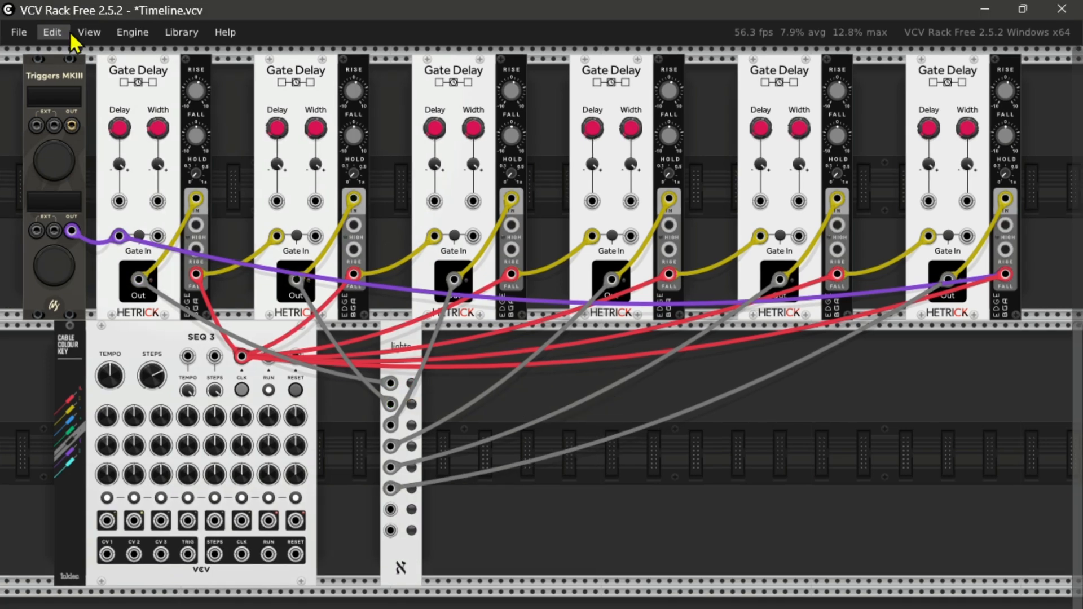
Step: Set the cable opacity to 0%
{"action": "left_click", "coordinate": [95, 17]}
{"action": "left_click_drag", "start_coordinate": [220, 172], "coordinate": [84, 172]}
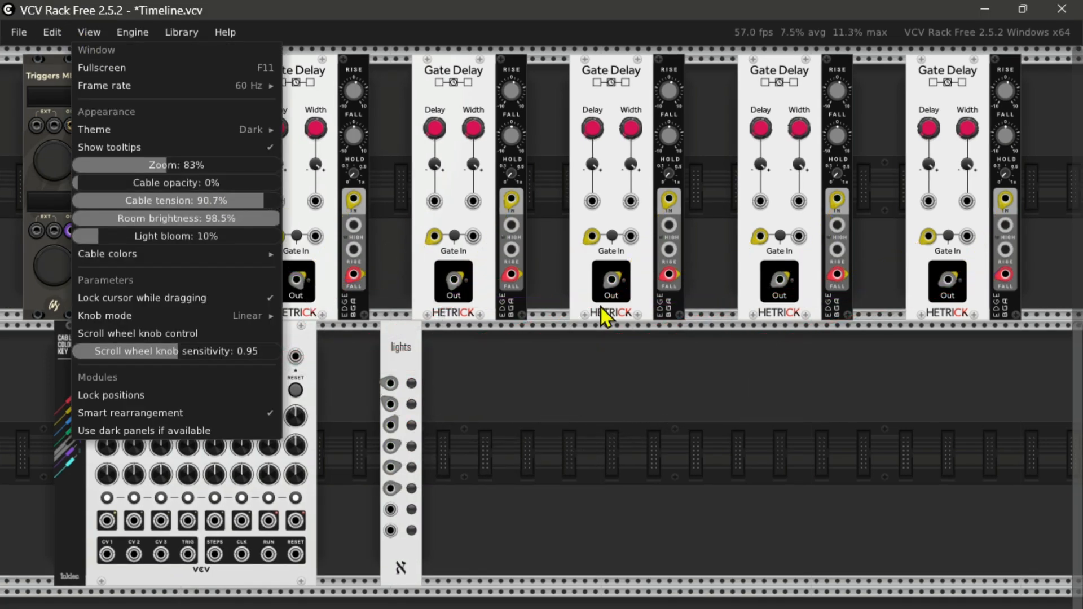
Step: Add a Bogaudio ADSR module to the lower row and duplicate it until there are six ADSR modules side by side
{"action": "left_click", "coordinate": [638, 384]}
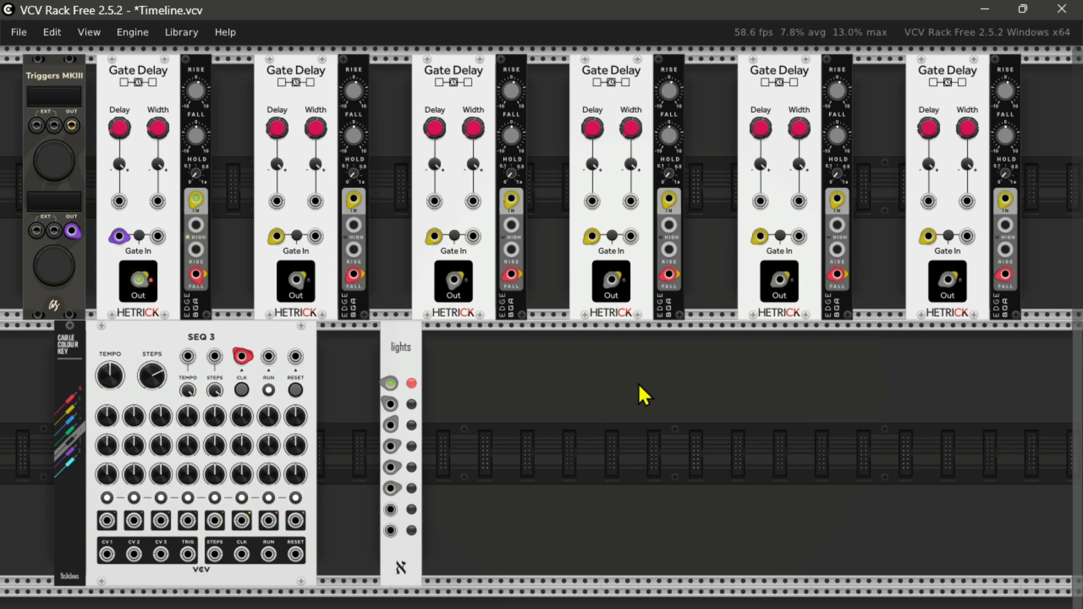
{"action": "right_click", "coordinate": [637, 384]}
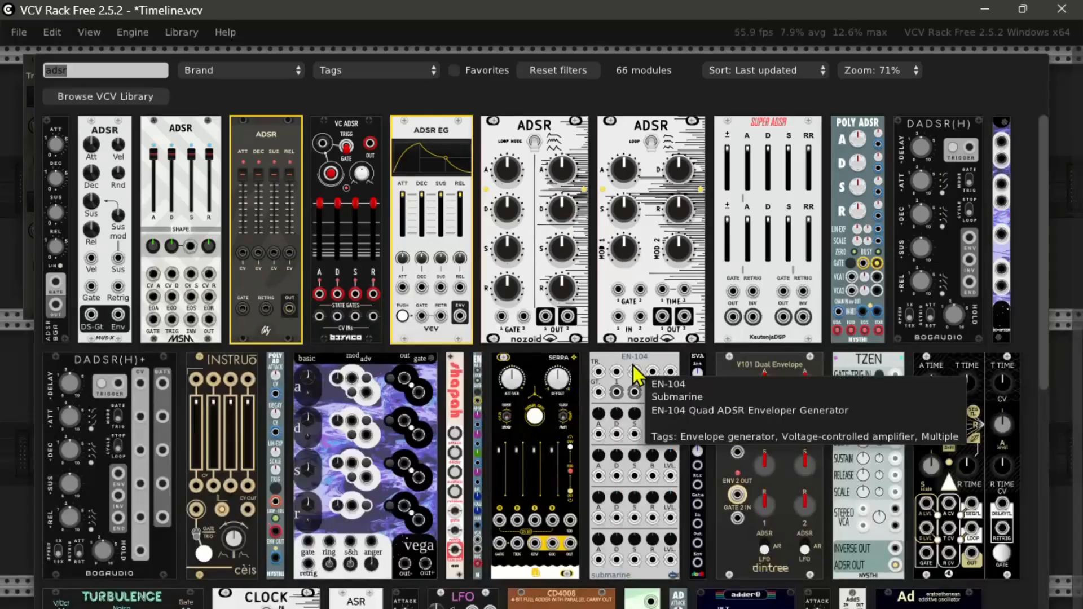
{"action": "left_click", "coordinate": [50, 154]}
{"action": "right_click", "coordinate": [632, 423]}
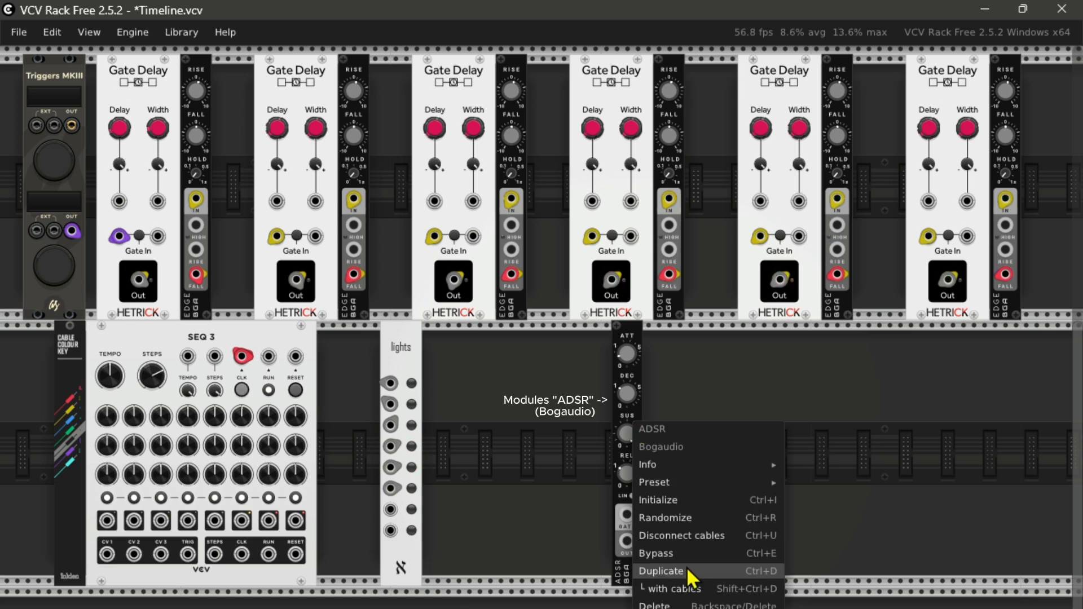
{"action": "left_click", "coordinate": [686, 569]}
{"action": "right_click", "coordinate": [662, 492]}
{"action": "left_click", "coordinate": [712, 608]}
{"action": "left_click_drag", "start_coordinate": [600, 440], "coordinate": [692, 458]}
{"action": "right_click", "coordinate": [692, 458]}
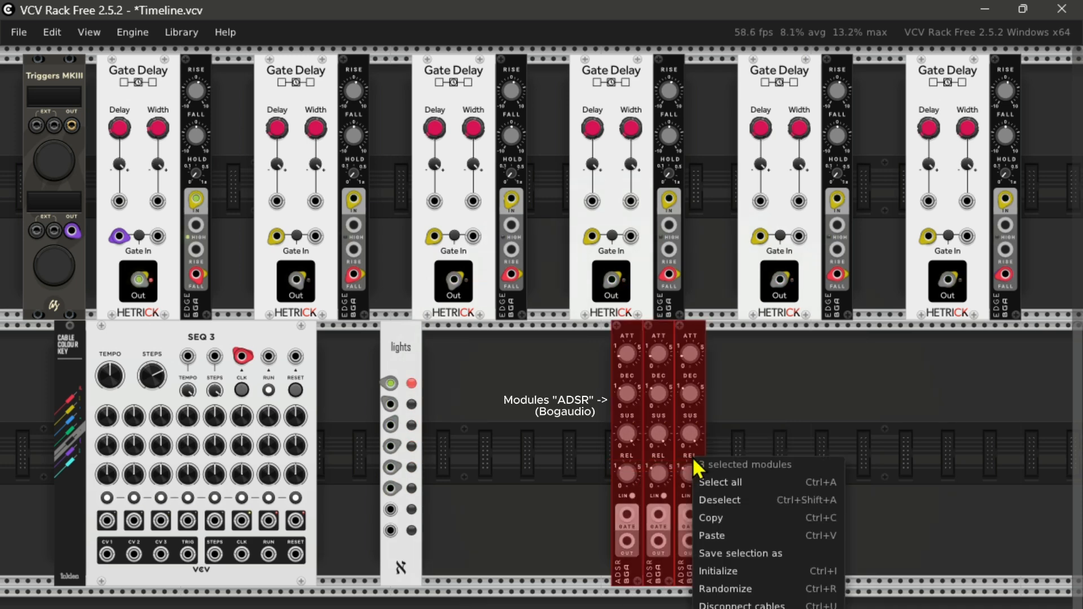
{"action": "left_click", "coordinate": [716, 608]}
{"action": "left_click", "coordinate": [550, 330]}
Step: Move the six ADSR modules to the upper row, placing one directly after each EDGE module
{"action": "left_click_drag", "start_coordinate": [625, 334], "coordinate": [228, 271]}
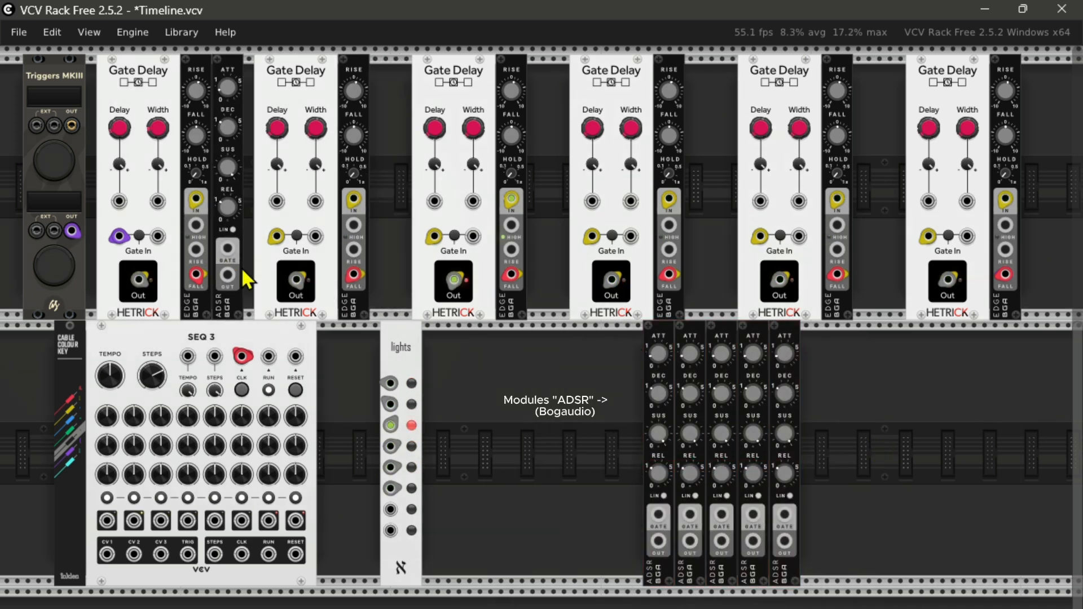
{"action": "left_click_drag", "start_coordinate": [665, 333], "coordinate": [525, 262]}
{"action": "left_click_drag", "start_coordinate": [712, 328], "coordinate": [699, 278]}
{"action": "left_click_drag", "start_coordinate": [754, 338], "coordinate": [844, 274]}
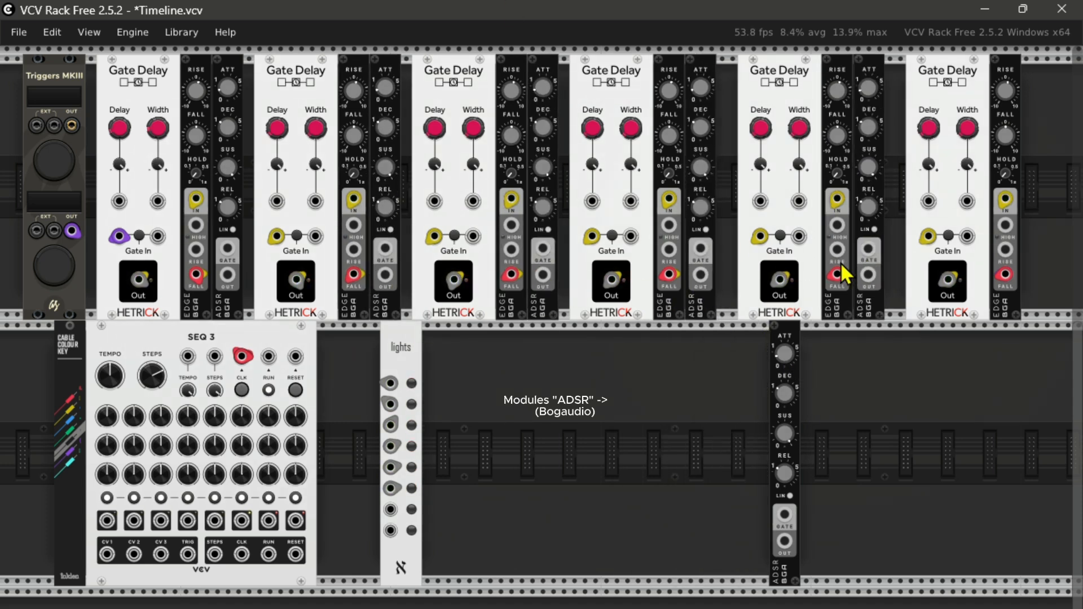
{"action": "left_click_drag", "start_coordinate": [786, 334], "coordinate": [1038, 67]}
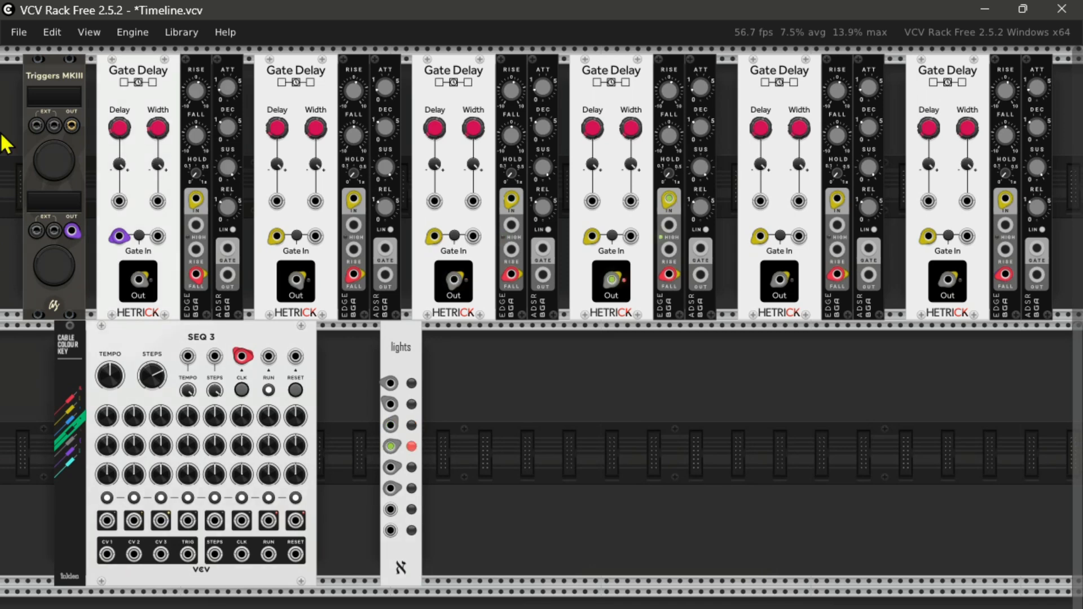
Step: Set the cable opacity to 78.2%
{"action": "left_click", "coordinate": [89, 32]}
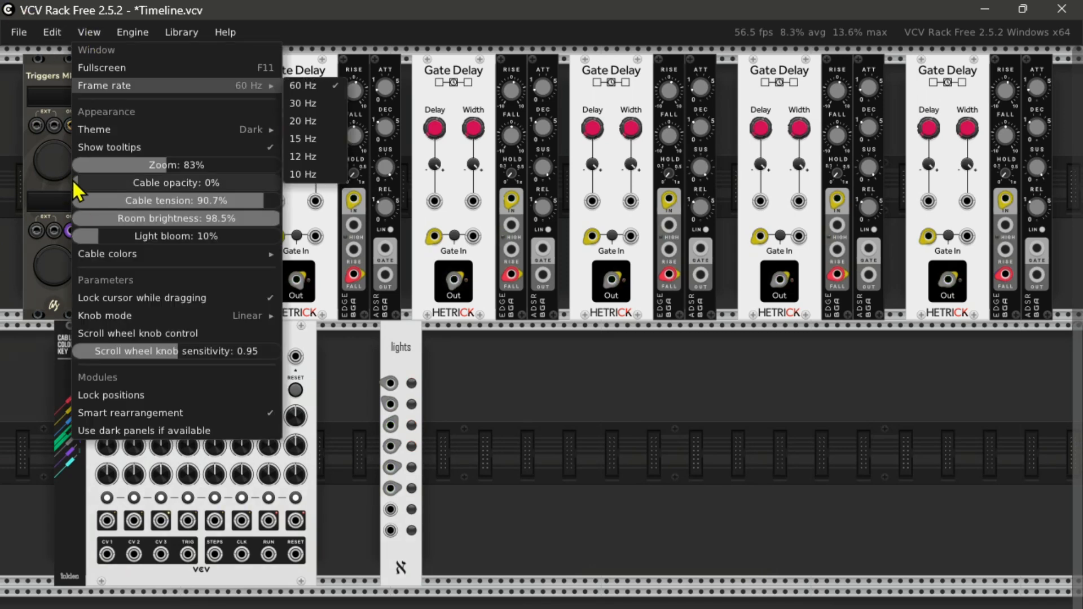
{"action": "left_click_drag", "start_coordinate": [72, 179], "coordinate": [235, 183]}
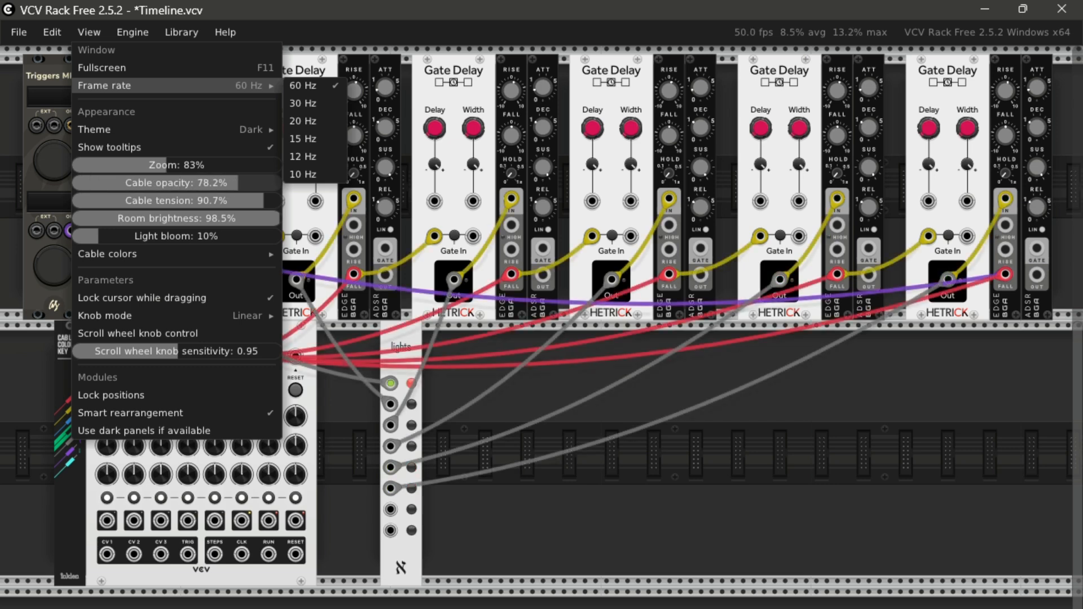
{"action": "left_click", "coordinate": [574, 556]}
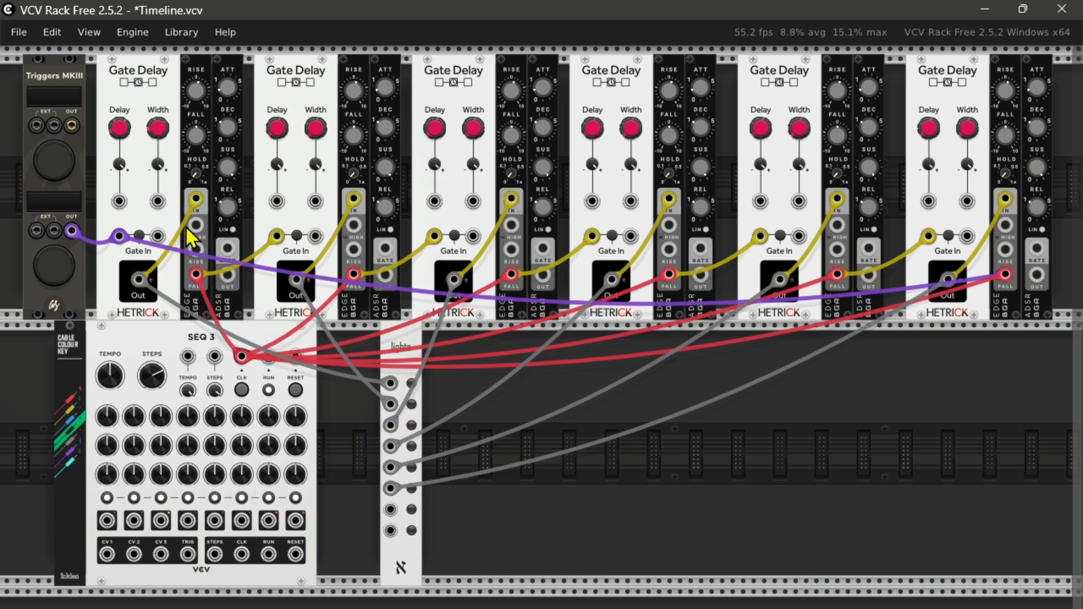
Step: Connect each of the six Gate Delay outputs to the gate input of its neighbouring ADSR with green cables
{"action": "mouse_move", "coordinate": [142, 276]}
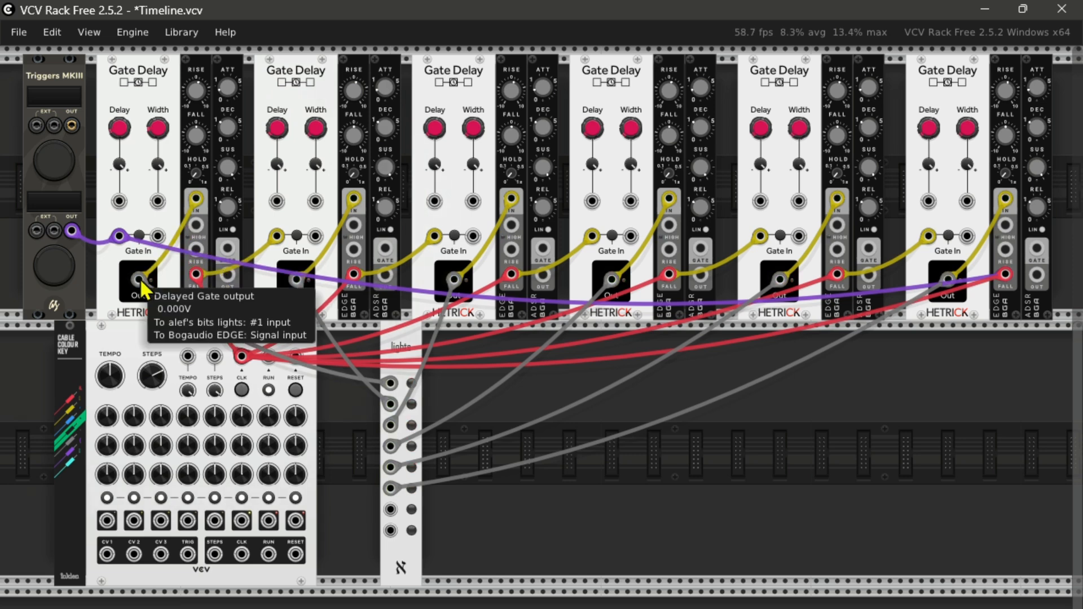
{"action": "left_click_drag", "start_coordinate": [140, 279], "coordinate": [227, 248]}
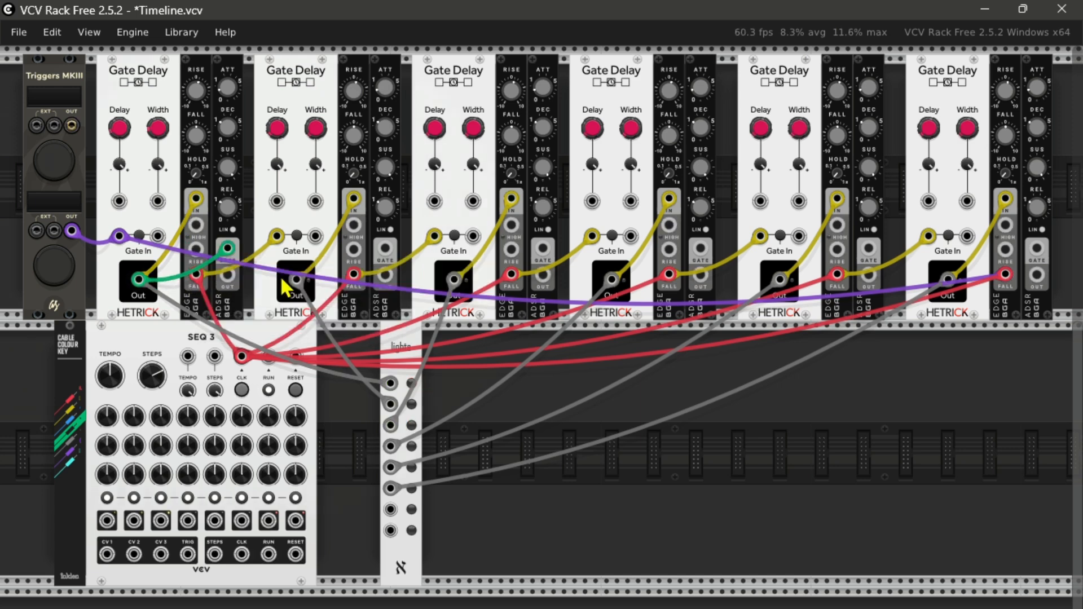
{"action": "mouse_move", "coordinate": [299, 294]}
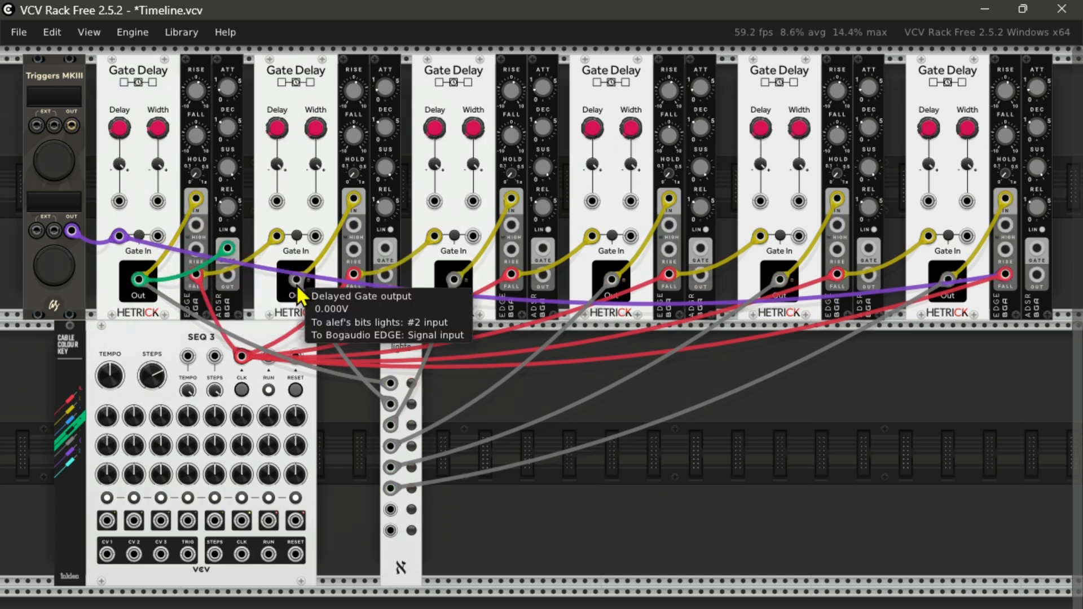
{"action": "left_click_drag", "start_coordinate": [295, 279], "coordinate": [385, 249]}
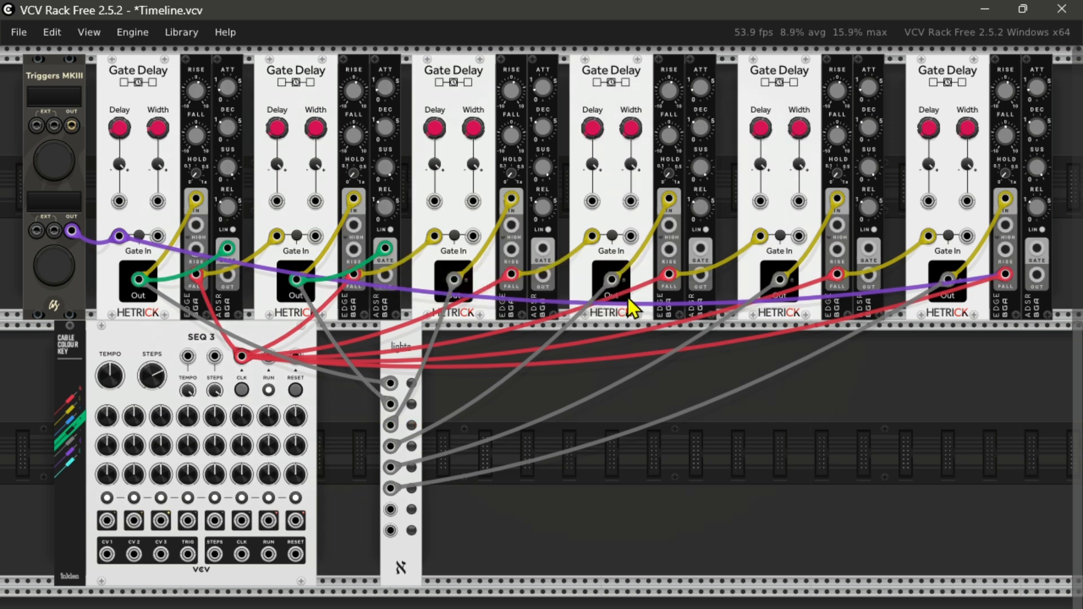
{"action": "left_click_drag", "start_coordinate": [455, 279], "coordinate": [543, 249]}
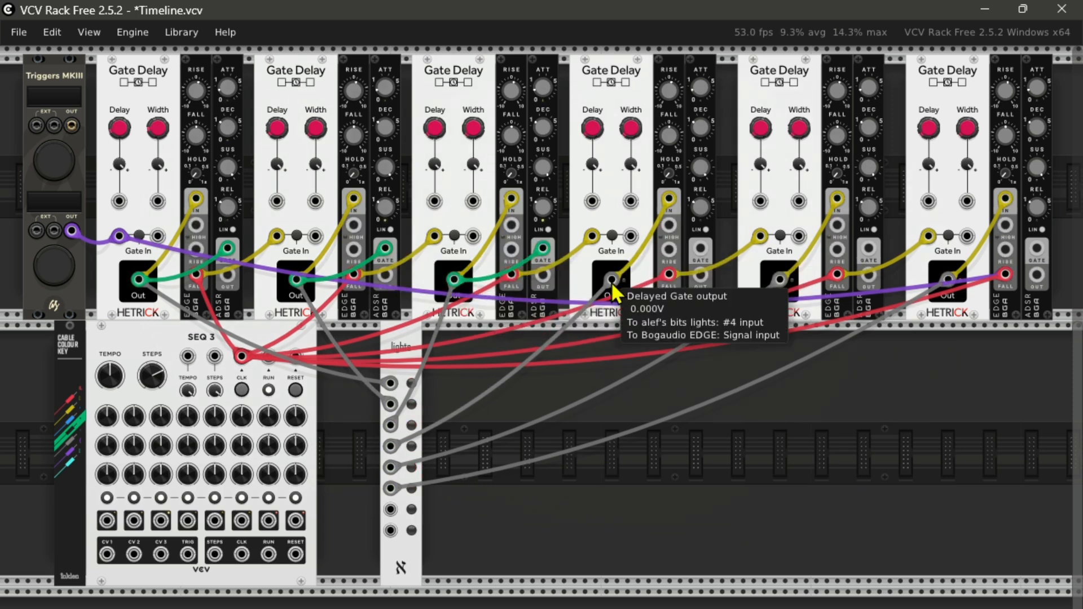
{"action": "left_click_drag", "start_coordinate": [610, 282], "coordinate": [698, 252]}
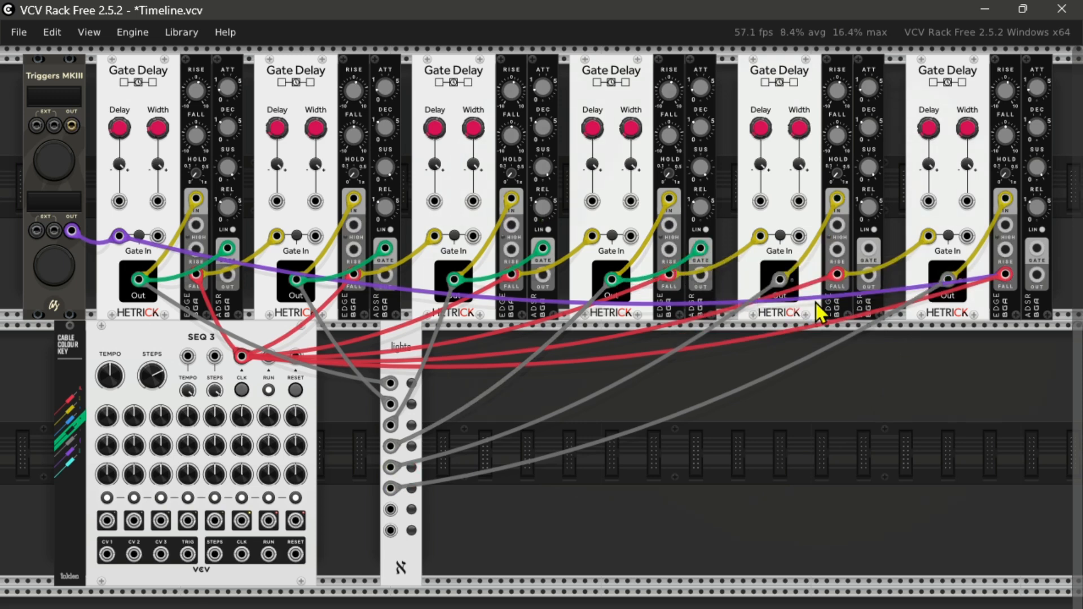
{"action": "left_click_drag", "start_coordinate": [779, 279], "coordinate": [866, 249]}
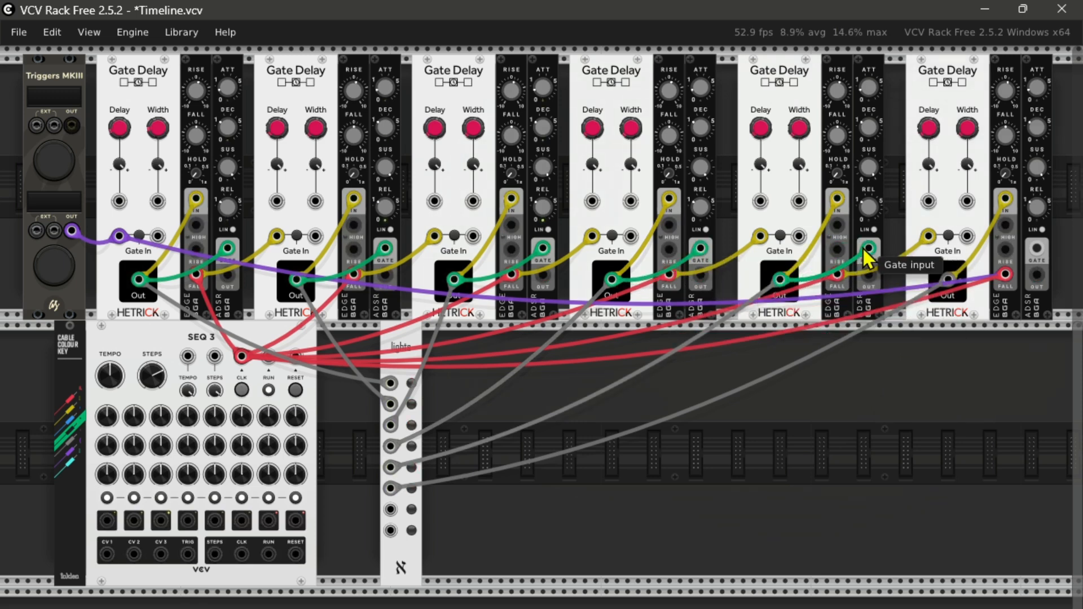
{"action": "left_click_drag", "start_coordinate": [948, 279], "coordinate": [1036, 248]}
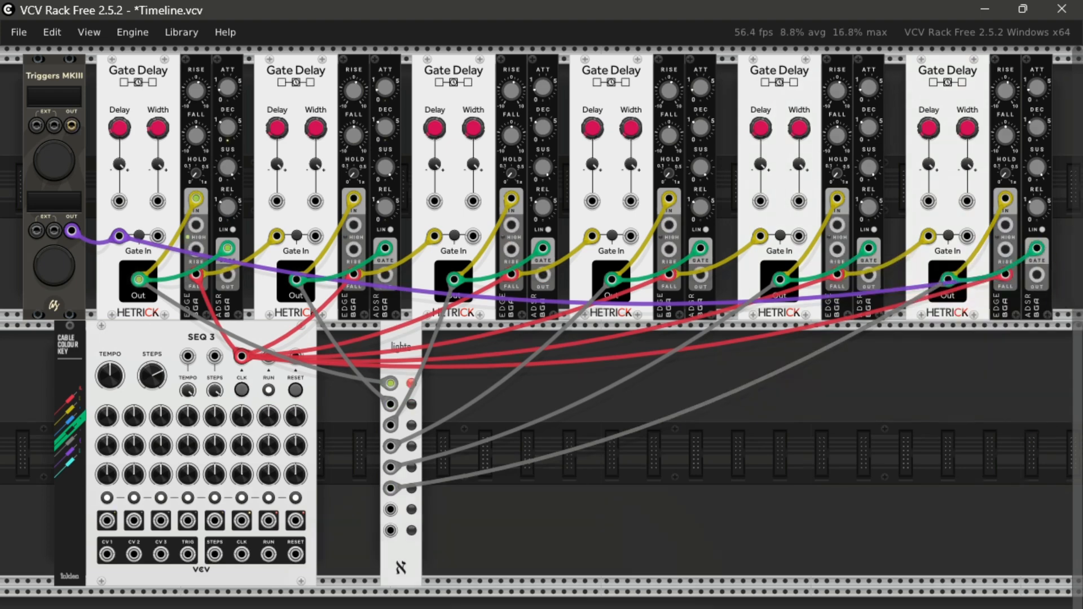
Step: Add the VCV VCA MIX module to the lower row and connect all six ADSR envelope outputs to its channel 1 CV input with cyan cables
{"action": "key", "text": "Return"}
{"action": "left_click_drag", "start_coordinate": [495, 134], "coordinate": [650, 545]}
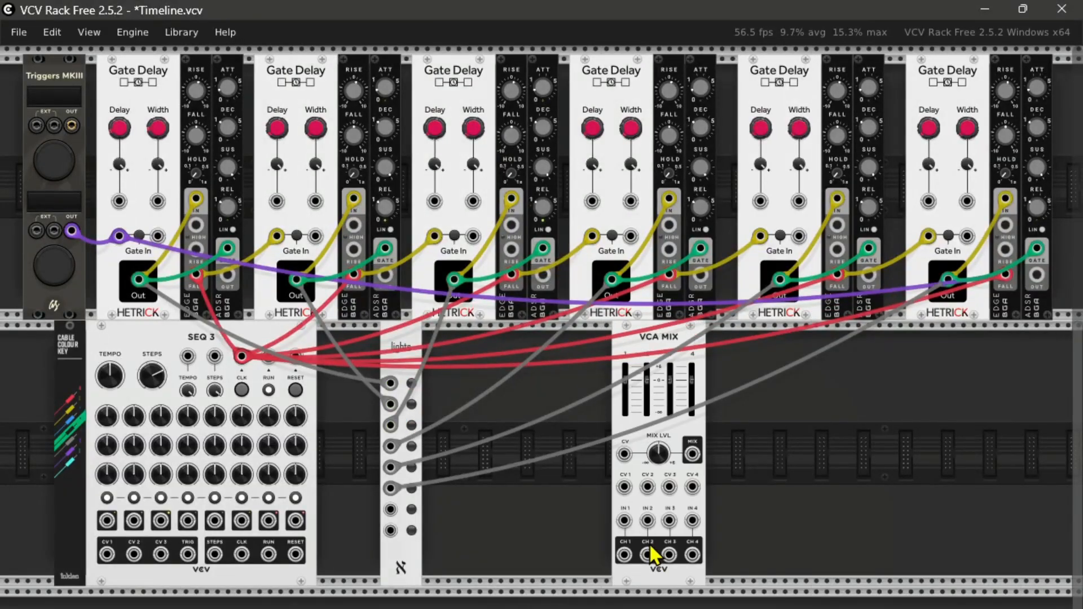
{"action": "left_click", "coordinate": [71, 460]}
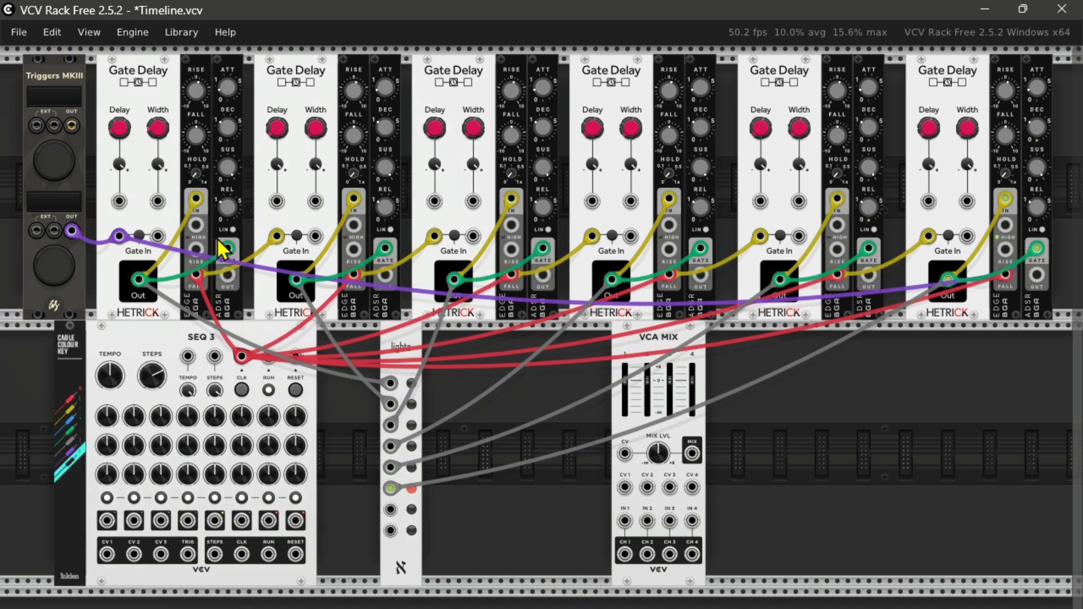
{"action": "left_click_drag", "start_coordinate": [228, 276], "coordinate": [624, 487]}
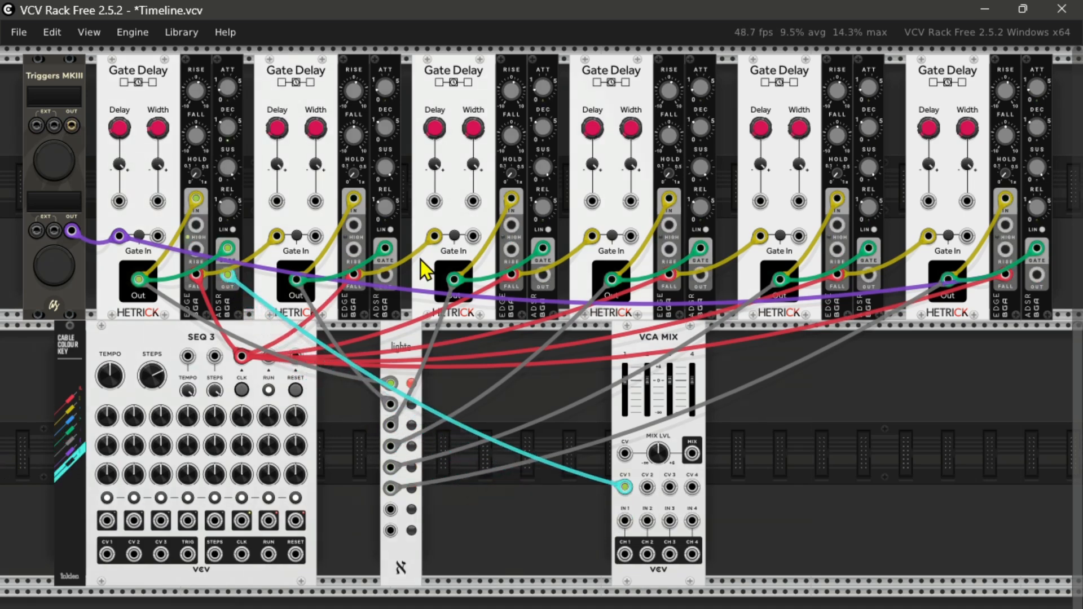
{"action": "left_click_drag", "start_coordinate": [385, 275], "coordinate": [624, 487]}
{"action": "left_click_drag", "start_coordinate": [542, 276], "coordinate": [624, 487]}
{"action": "left_click_drag", "start_coordinate": [699, 275], "coordinate": [624, 486]}
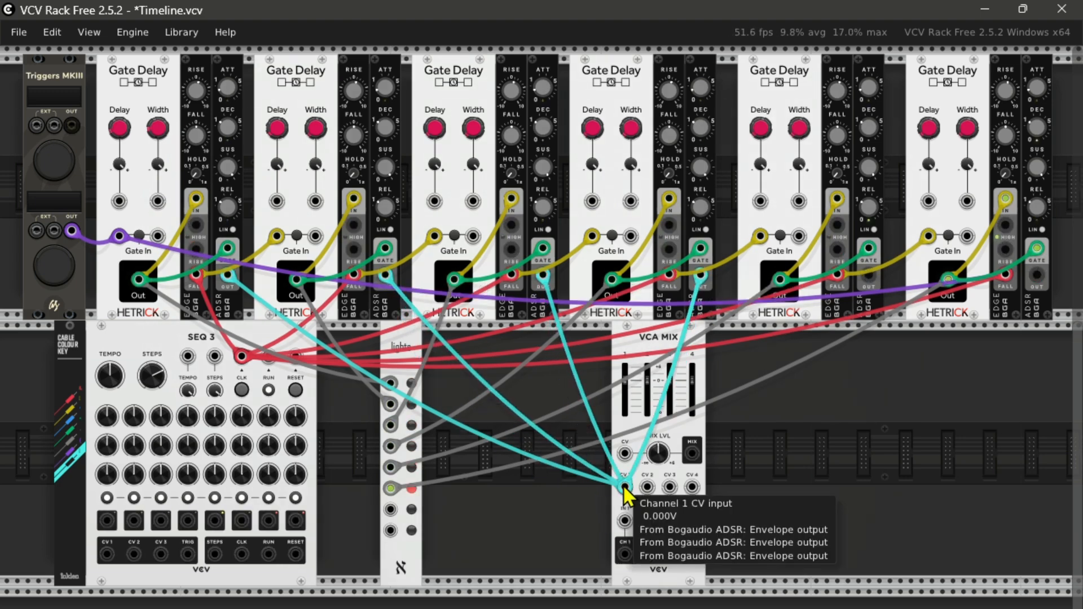
{"action": "left_click_drag", "start_coordinate": [868, 275], "coordinate": [624, 486]}
{"action": "left_click_drag", "start_coordinate": [1036, 275], "coordinate": [624, 487]}
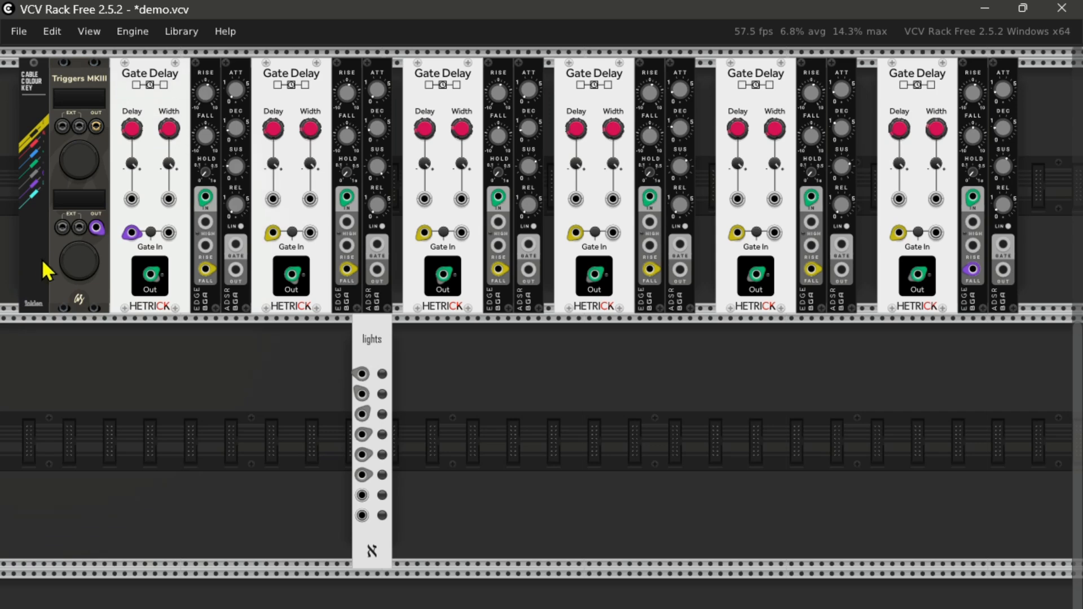
Step: In the demo patch, fire the timeline's trigger, and unplug and reattach the yellow cable at the second Gate Delay's gate input
{"action": "left_click", "coordinate": [78, 261]}
{"action": "mouse_move", "coordinate": [278, 231]}
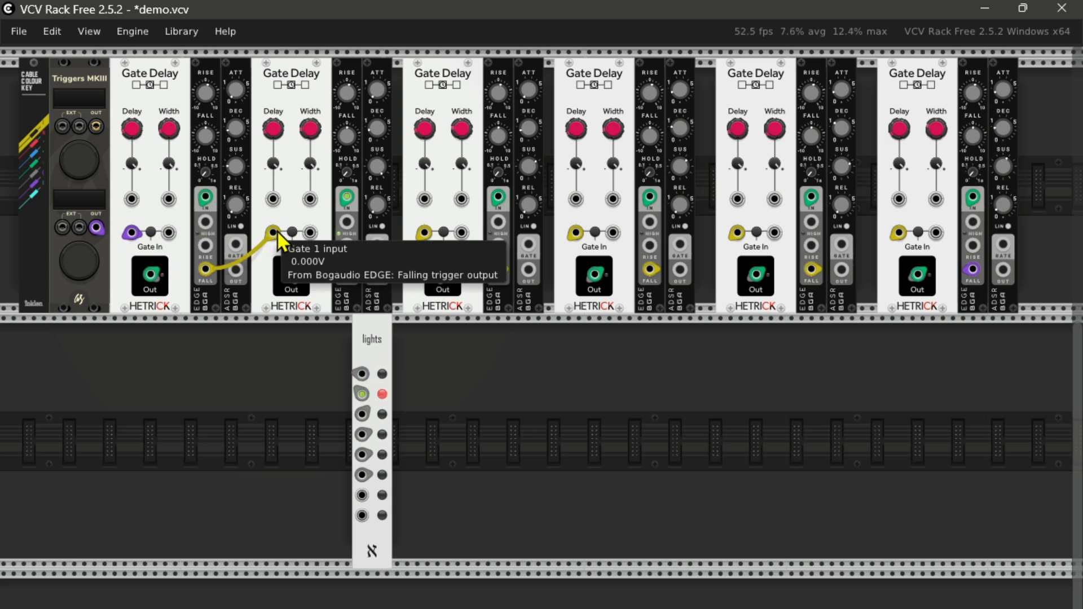
{"action": "left_click_drag", "start_coordinate": [277, 232], "coordinate": [299, 398]}
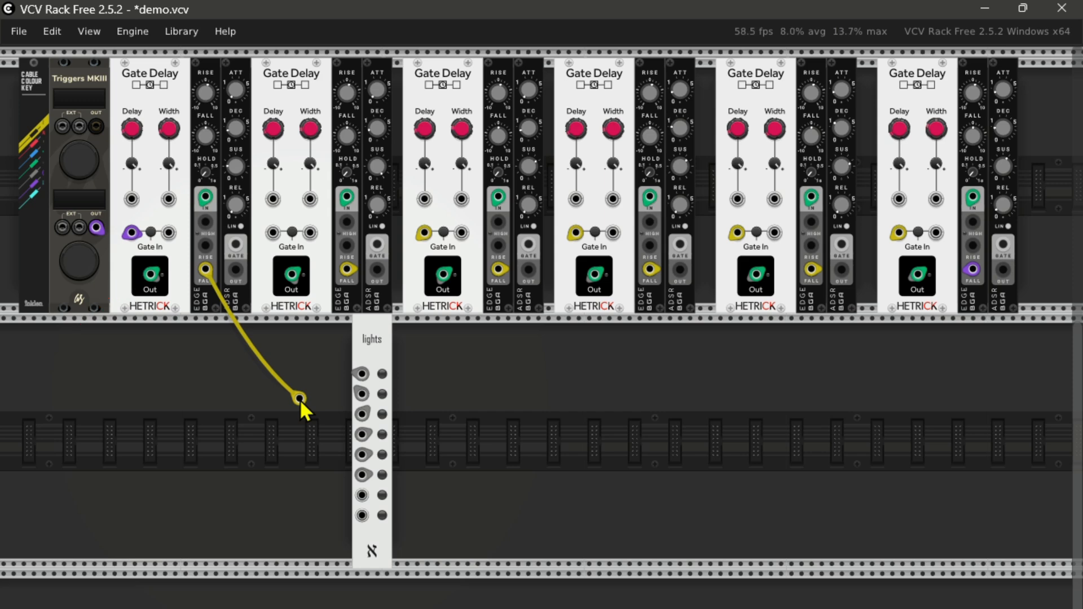
{"action": "left_click_drag", "start_coordinate": [299, 398], "coordinate": [273, 234]}
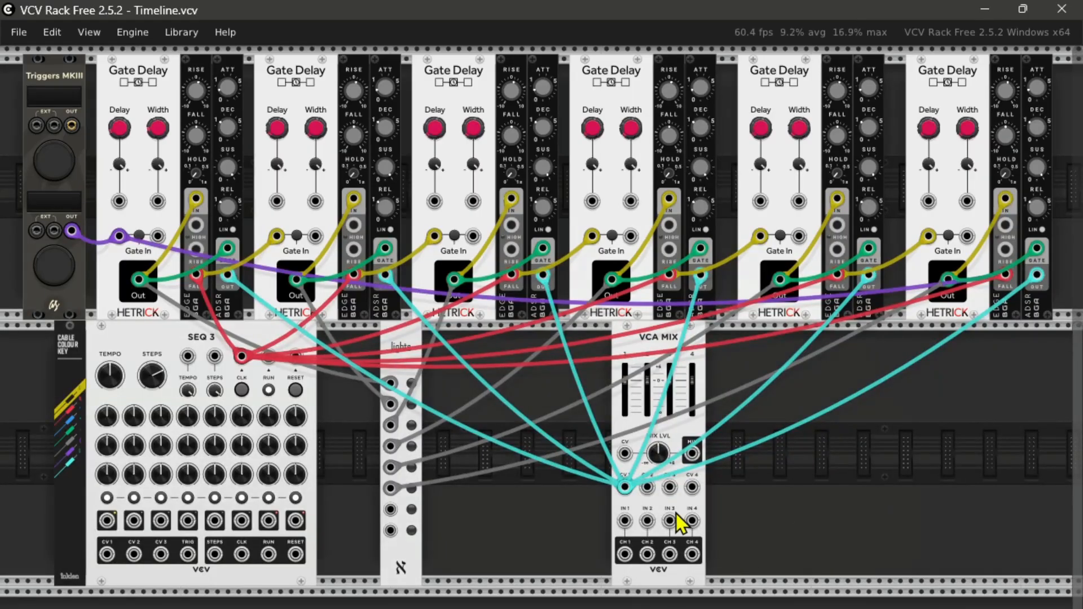
Step: Move VCA MIX away and Lights up against SEQ 3, and add the Bogaudio SWITCH88 module between them
{"action": "left_click_drag", "start_coordinate": [684, 519], "coordinate": [902, 521]}
{"action": "left_click_drag", "start_coordinate": [411, 357], "coordinate": [347, 361]}
{"action": "right_click", "coordinate": [384, 503]}
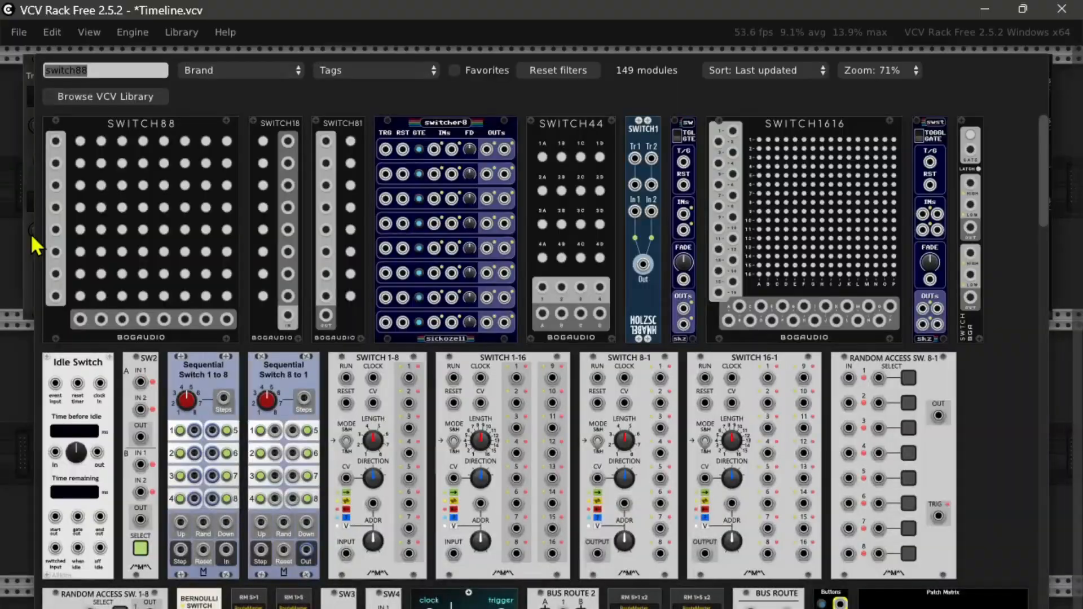
{"action": "left_click_drag", "start_coordinate": [57, 242], "coordinate": [482, 534]}
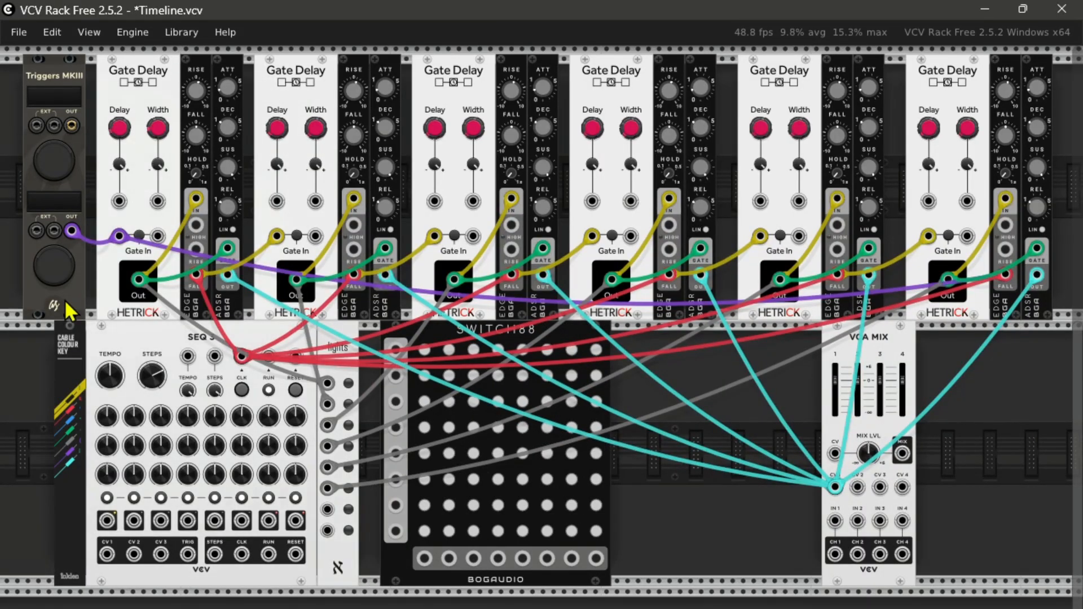
Step: Move the six yellow Gate Delay cables from the EDGE signal inputs to the first six SWITCH88 inputs in order
{"action": "left_click_drag", "start_coordinate": [195, 198], "coordinate": [396, 348]}
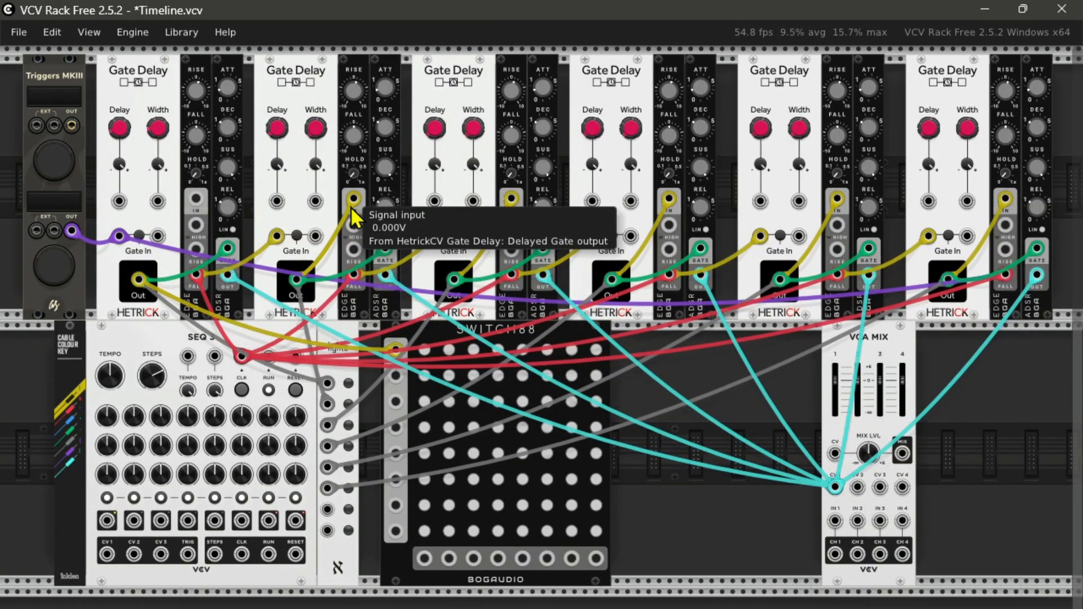
{"action": "left_click_drag", "start_coordinate": [354, 199], "coordinate": [396, 375]}
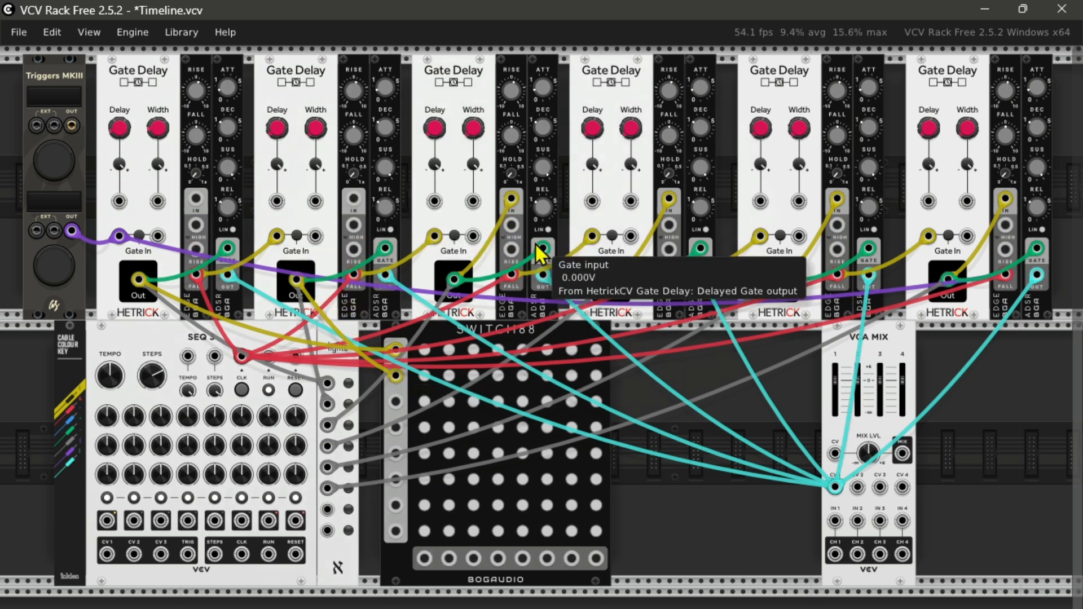
{"action": "left_click_drag", "start_coordinate": [511, 198], "coordinate": [396, 401]}
{"action": "left_click_drag", "start_coordinate": [668, 199], "coordinate": [396, 427]}
{"action": "left_click_drag", "start_coordinate": [837, 199], "coordinate": [396, 453]}
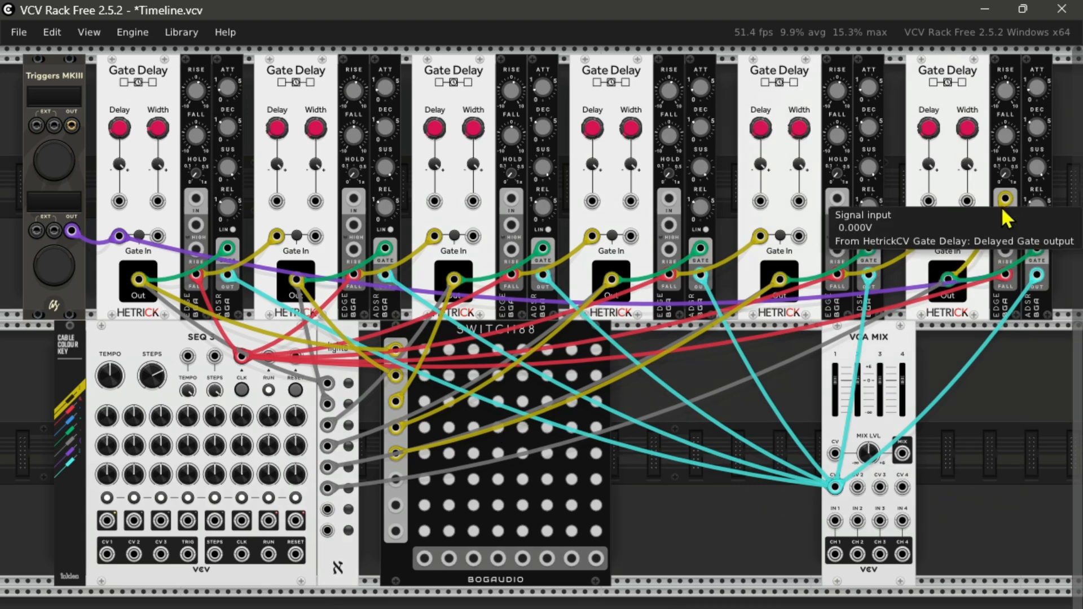
{"action": "left_click_drag", "start_coordinate": [1005, 198], "coordinate": [396, 479]}
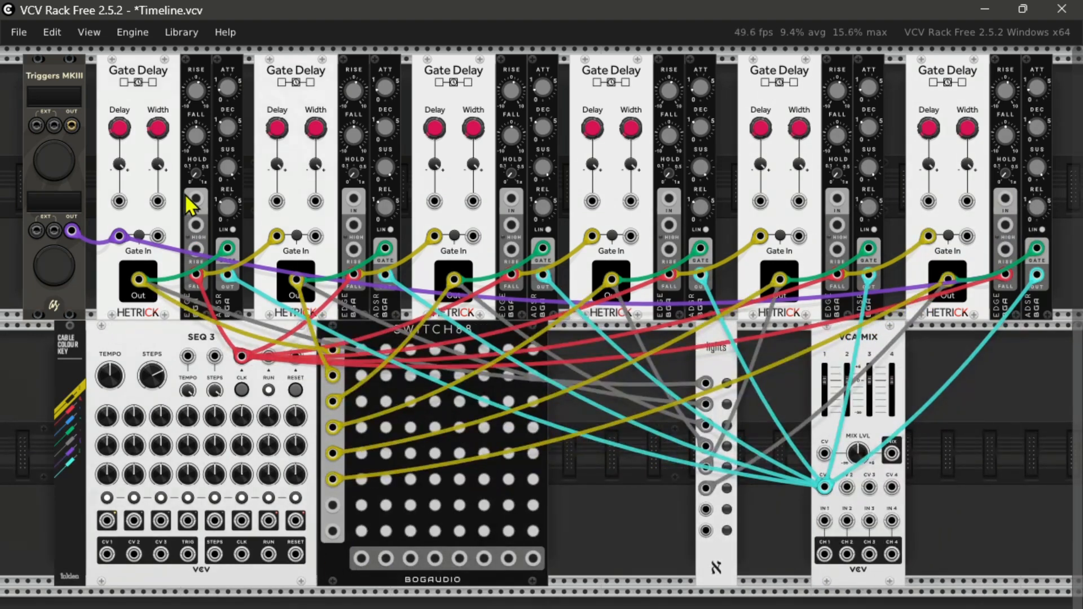
Step: Connect the EDGE signal inputs of all six timeline stages to SWITCH88 outputs A through F in order with yellow cables
{"action": "left_click_drag", "start_coordinate": [195, 200], "coordinate": [361, 559]}
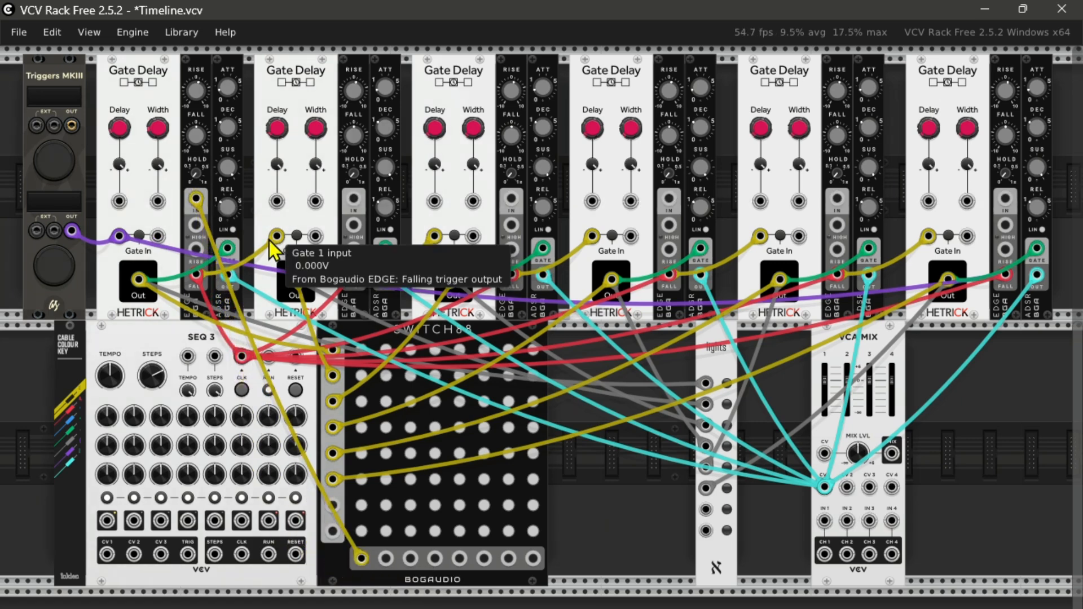
{"action": "left_click_drag", "start_coordinate": [353, 198], "coordinate": [386, 558]}
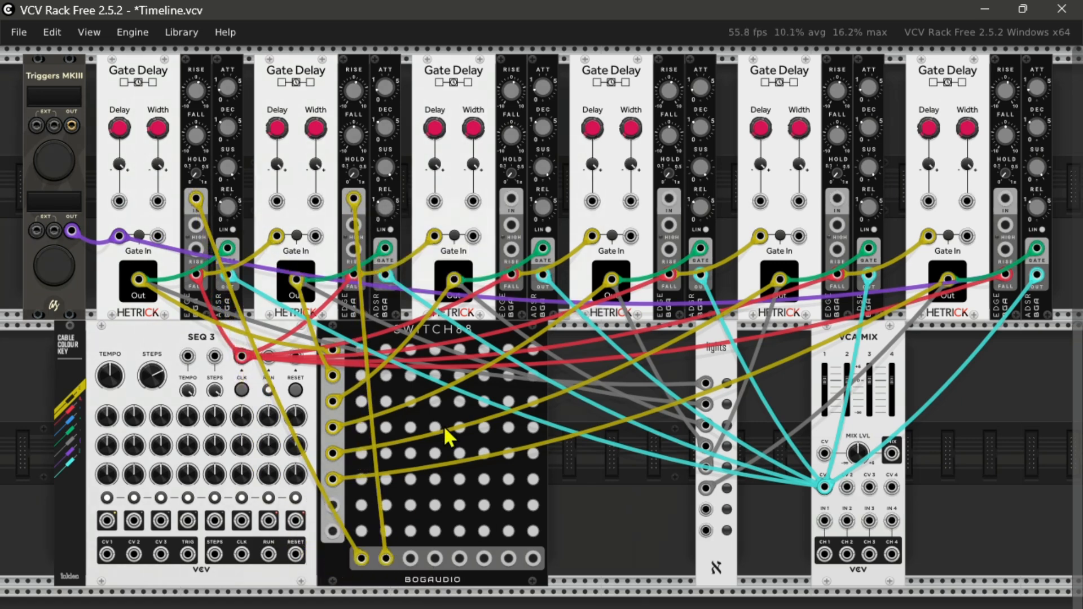
{"action": "left_click_drag", "start_coordinate": [511, 198], "coordinate": [411, 558]}
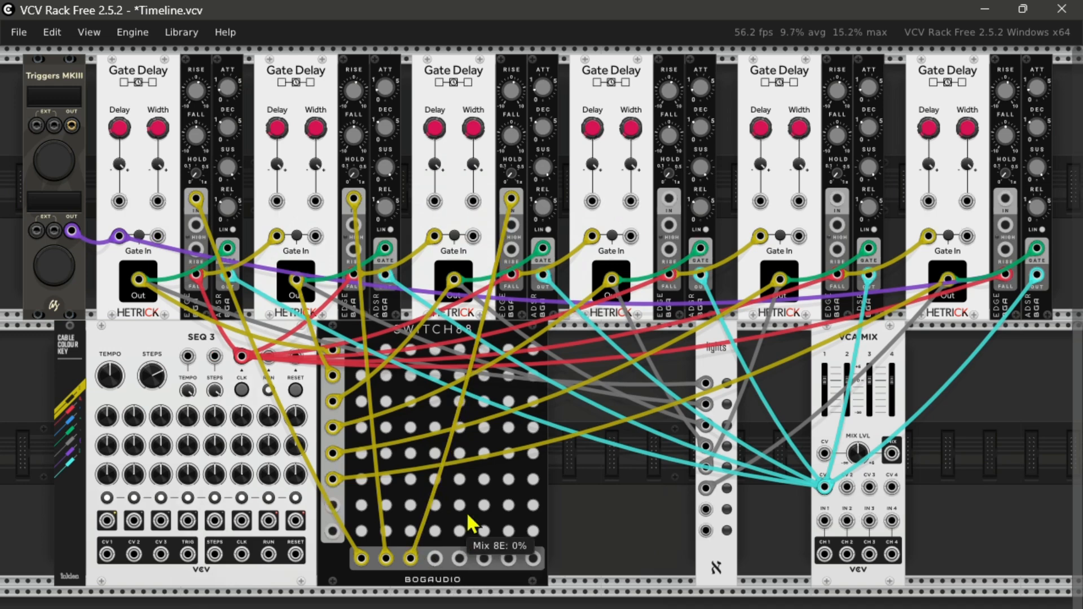
{"action": "left_click_drag", "start_coordinate": [668, 198], "coordinate": [435, 558]}
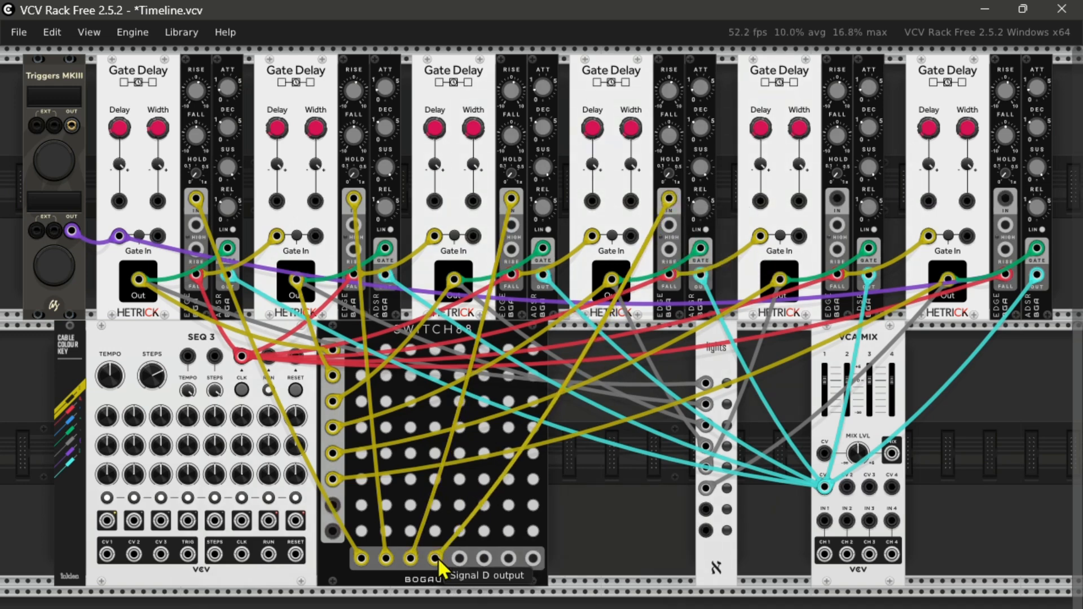
{"action": "left_click_drag", "start_coordinate": [837, 199], "coordinate": [460, 558]}
{"action": "left_click_drag", "start_coordinate": [1005, 198], "coordinate": [484, 558]}
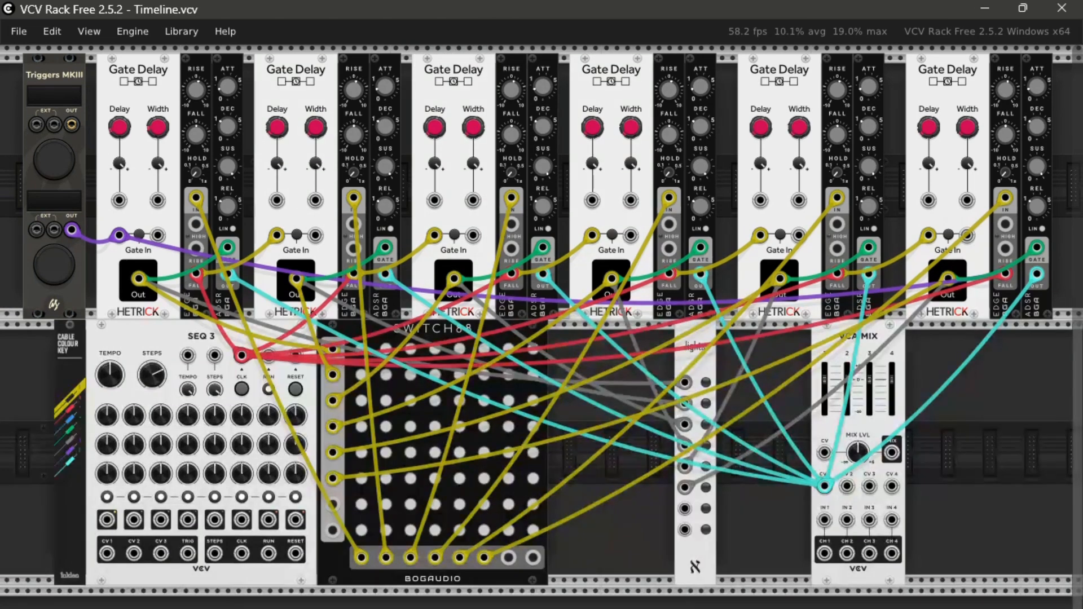
Step: Add the stoermelder 8FACE mk2 module to the upper row, just before Triggers MKIII
{"action": "scroll", "coordinate": [542, 320], "scroll_direction": "left", "scroll_amount": 4}
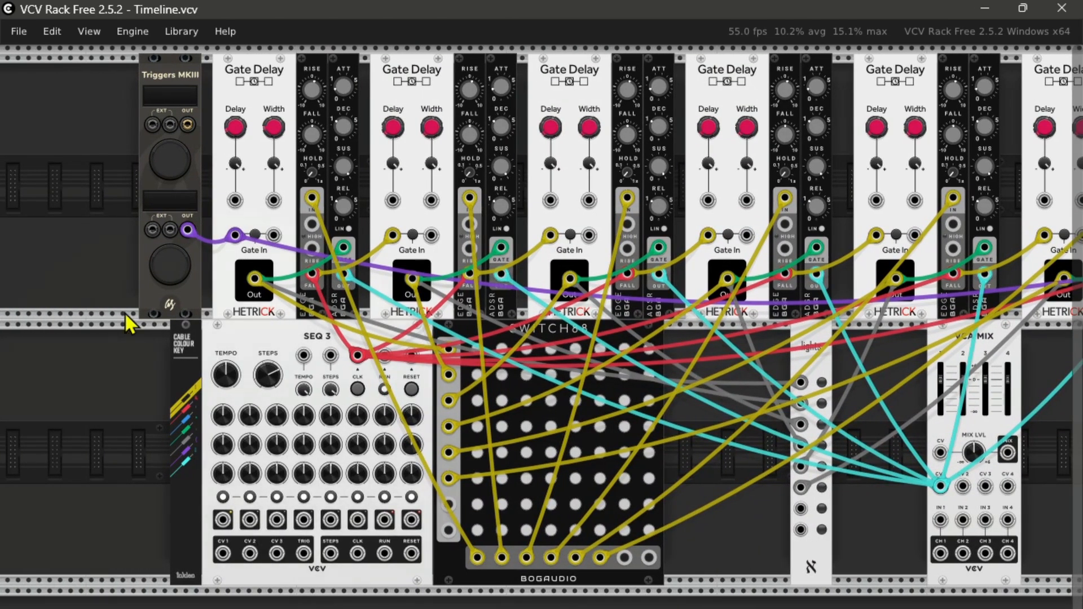
{"action": "right_click", "coordinate": [117, 116]}
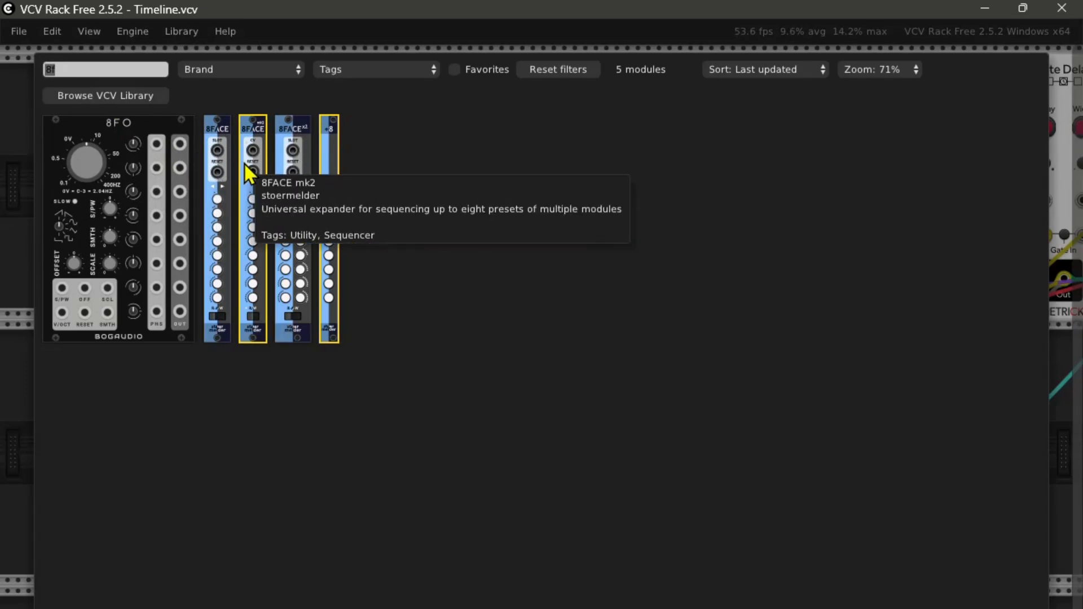
{"action": "left_click", "coordinate": [248, 137]}
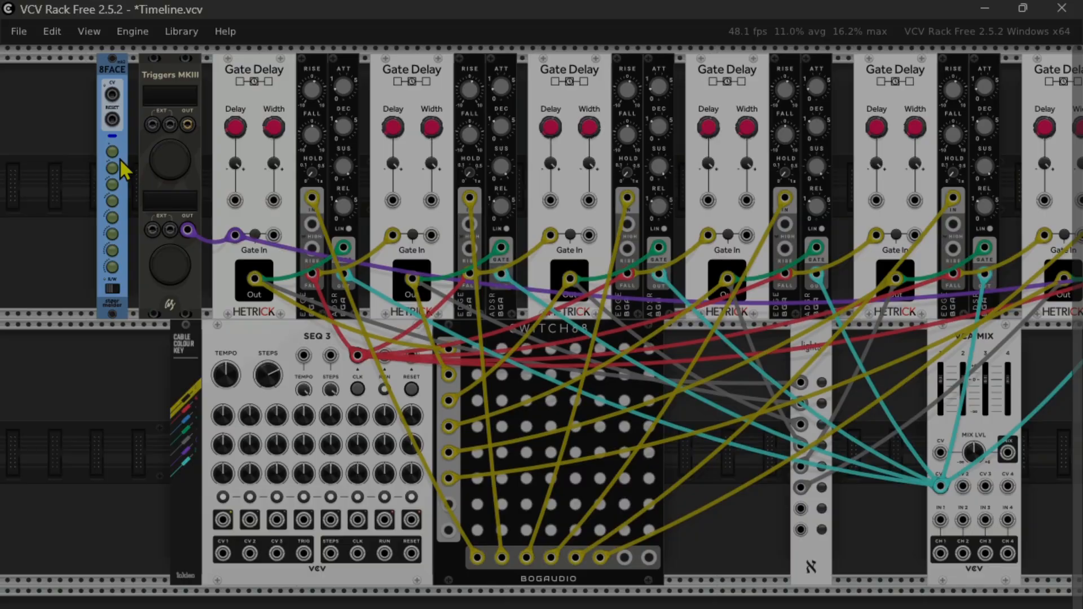
Step: Bind SWITCH88 to 8FACE mk2 with the select-multiple option and store its all-off matrix in the first snapshot slot
{"action": "right_click", "coordinate": [119, 158]}
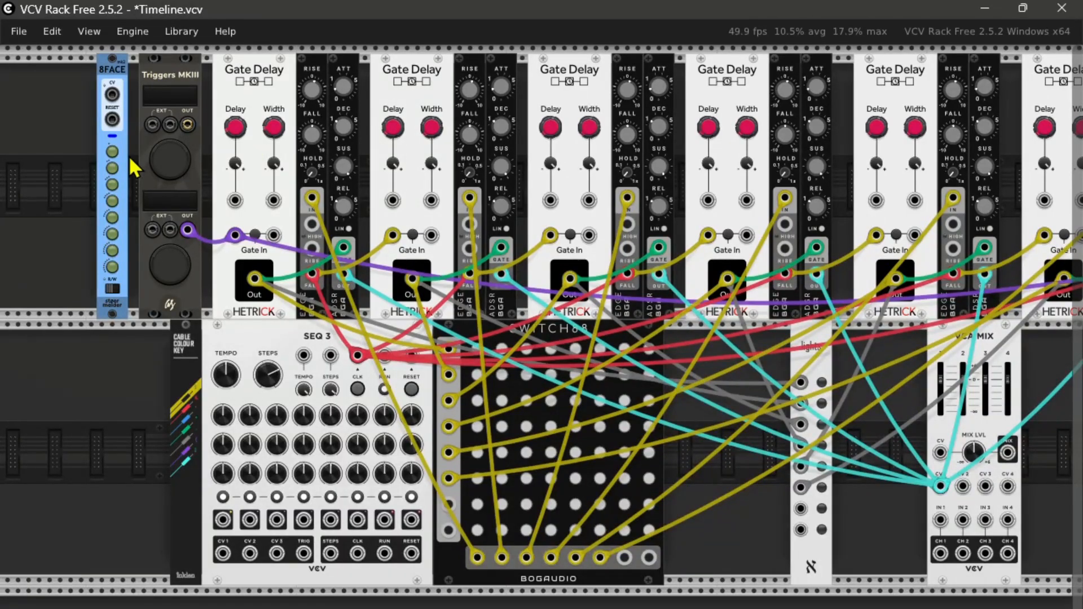
{"action": "right_click", "coordinate": [120, 158]}
{"action": "mouse_move", "coordinate": [136, 367]}
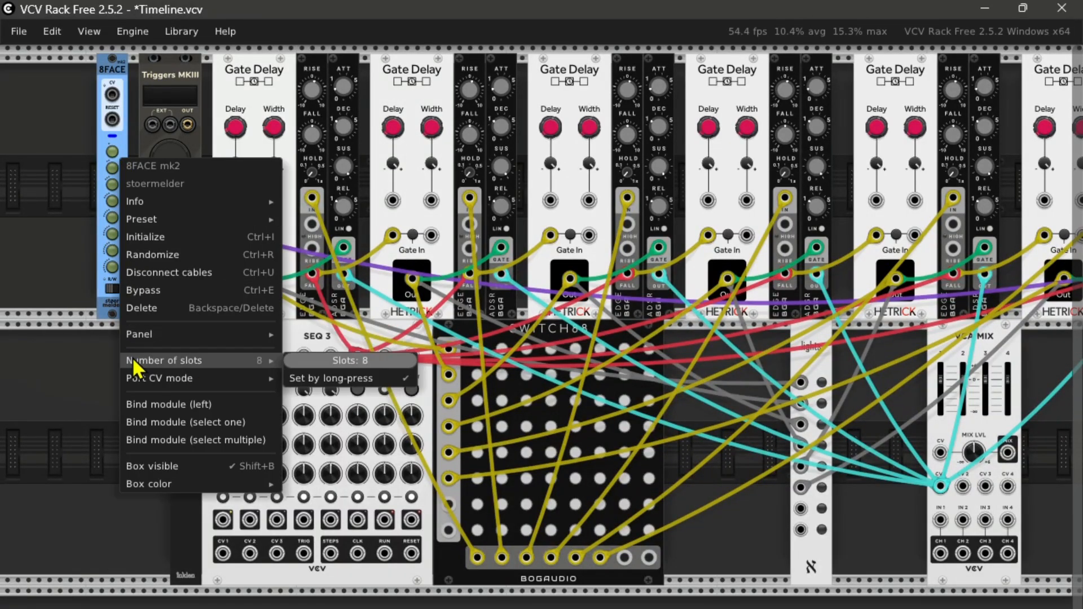
{"action": "left_click", "coordinate": [155, 443]}
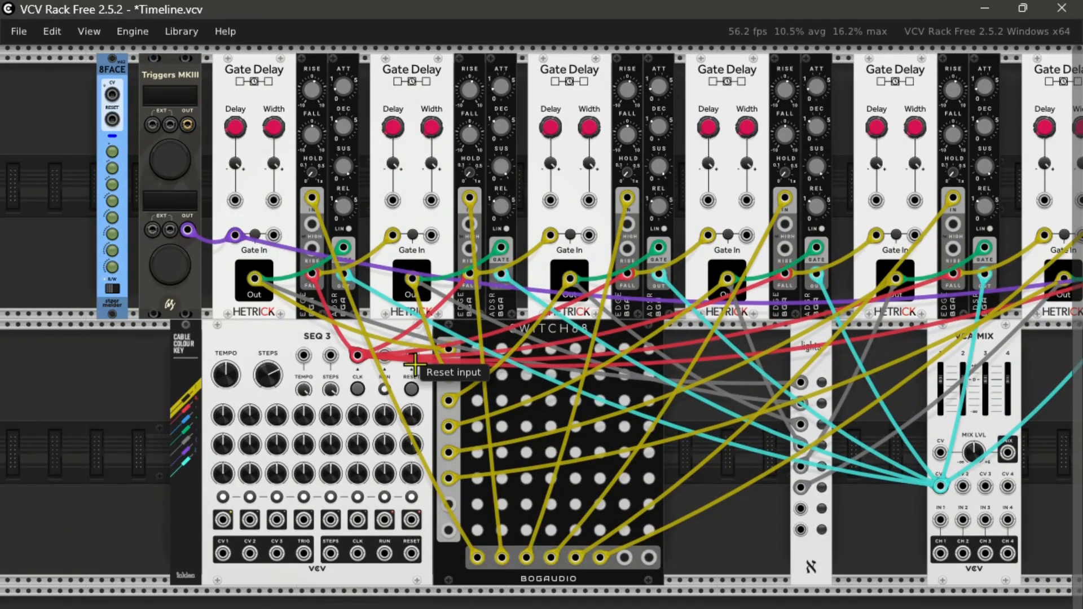
{"action": "left_click", "coordinate": [536, 353]}
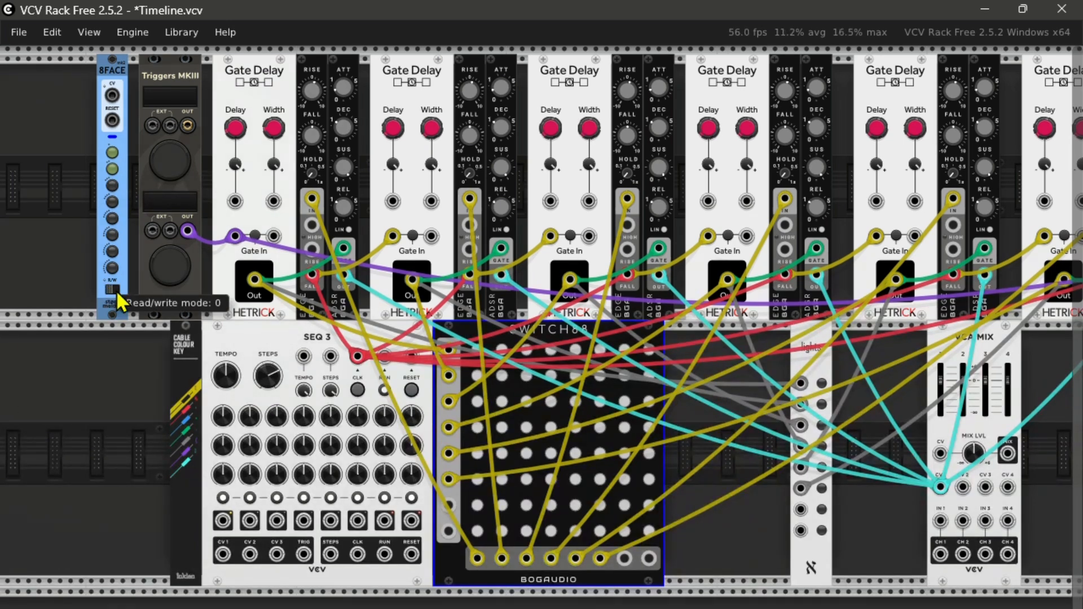
{"action": "left_click", "coordinate": [110, 153]}
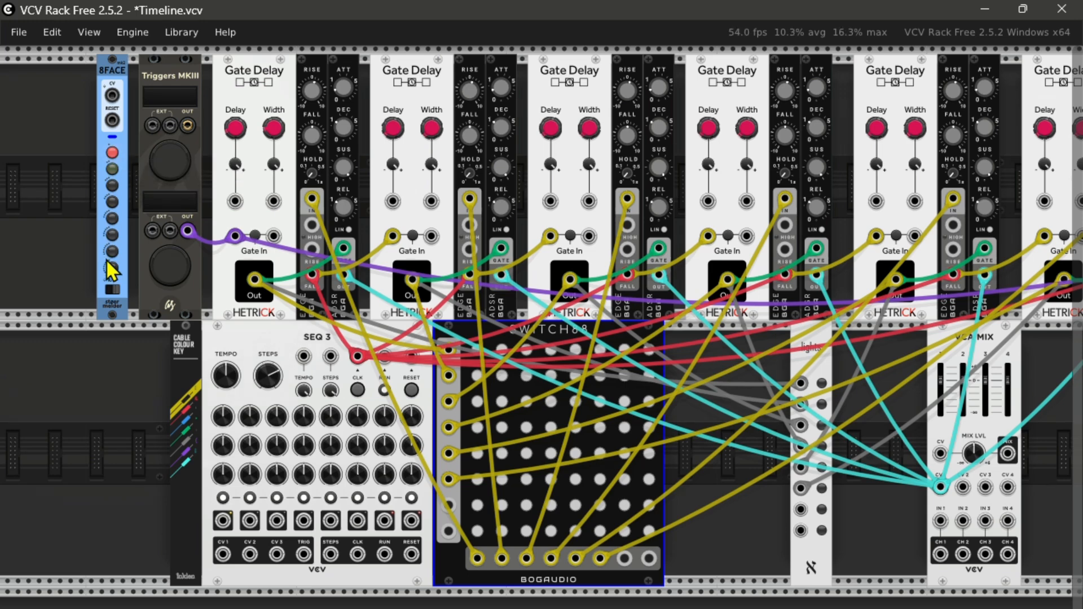
{"action": "left_click", "coordinate": [111, 288]}
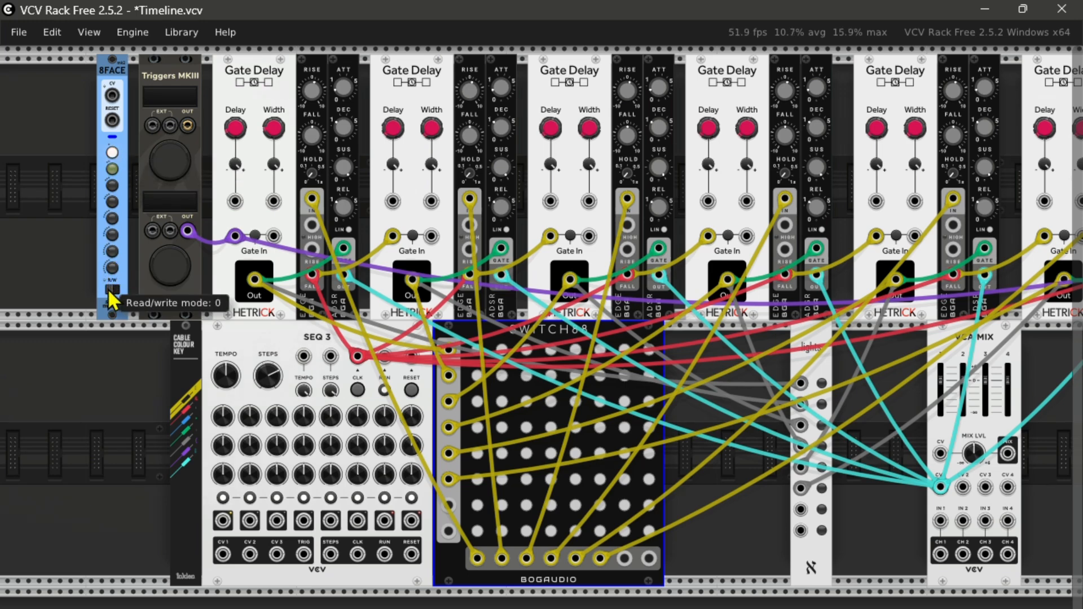
Step: Set the cable opacity to 0% so the SWITCH88 matrix is unobstructed
{"action": "left_click", "coordinate": [91, 32]}
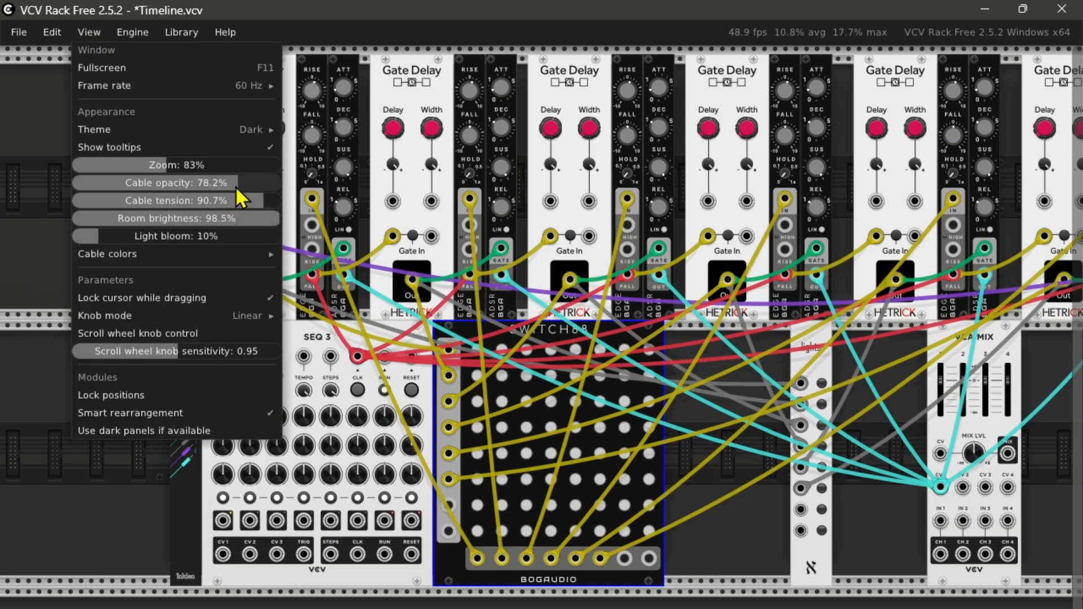
{"action": "left_click_drag", "start_coordinate": [235, 185], "coordinate": [72, 185]}
{"action": "mouse_move", "coordinate": [188, 249]}
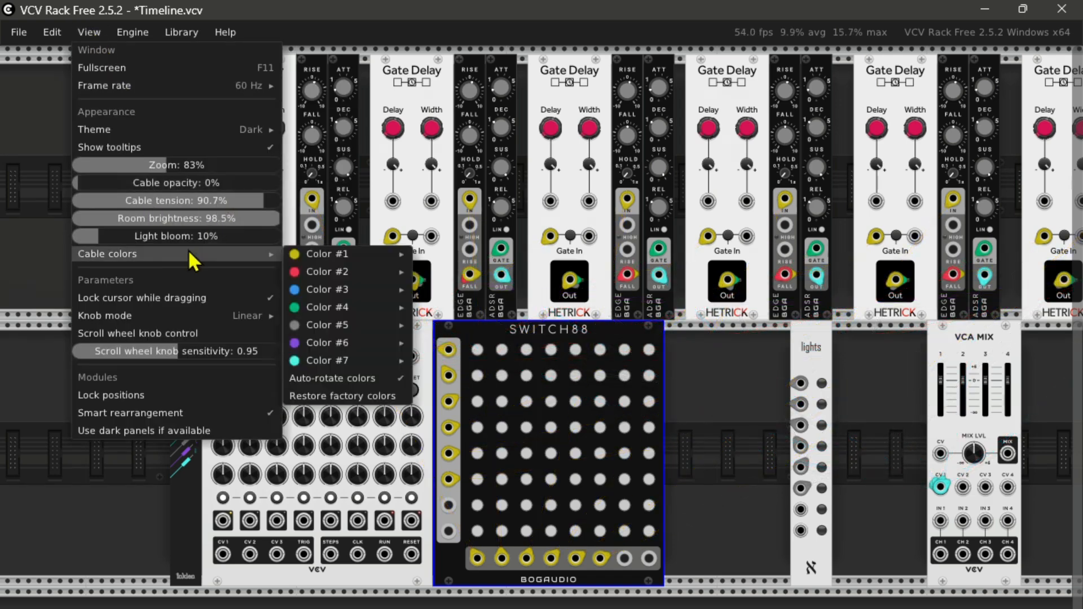
{"action": "left_click", "coordinate": [14, 269]}
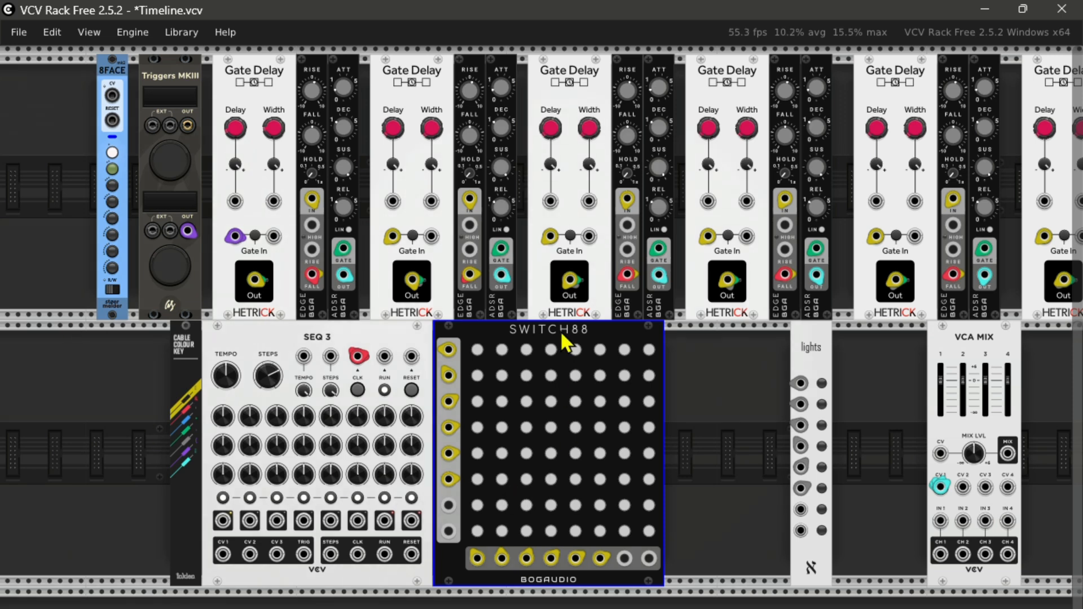
Step: Enable the diagonal crosspoints 1A, 2B, 3C, 4D, 5E and 6F in the SWITCH88 matrix
{"action": "left_click", "coordinate": [477, 350]}
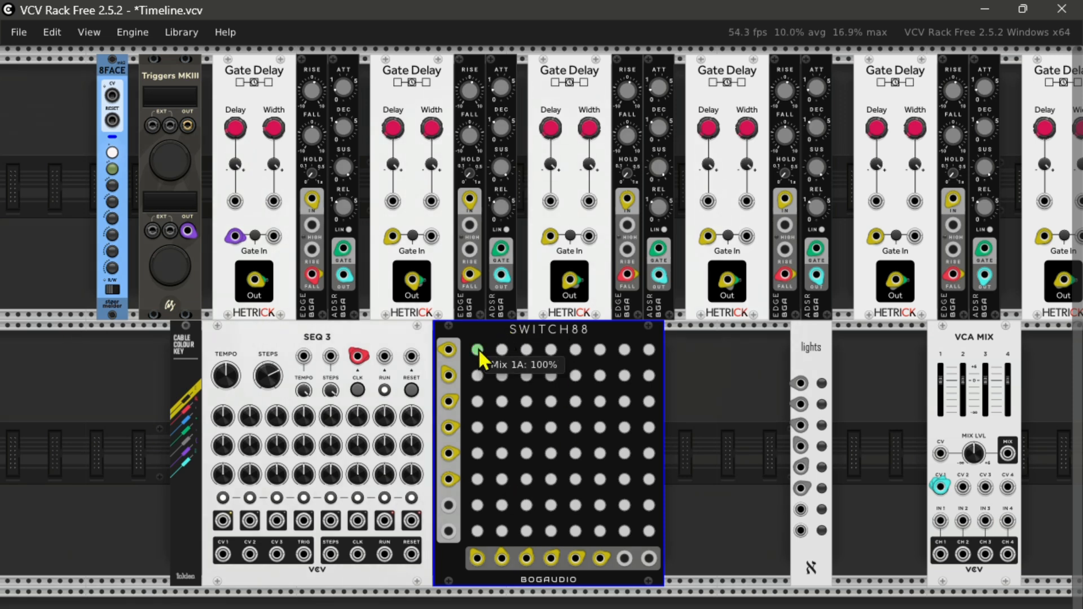
{"action": "left_click", "coordinate": [501, 376]}
{"action": "left_click", "coordinate": [523, 399]}
{"action": "left_click", "coordinate": [550, 428]}
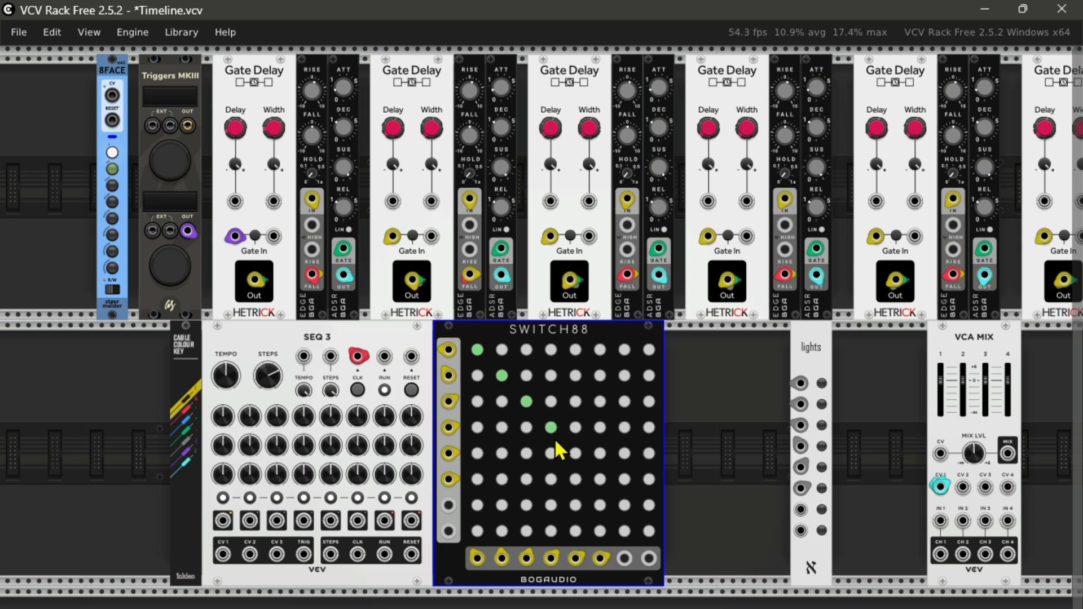
{"action": "left_click", "coordinate": [576, 451]}
{"action": "left_click", "coordinate": [598, 479]}
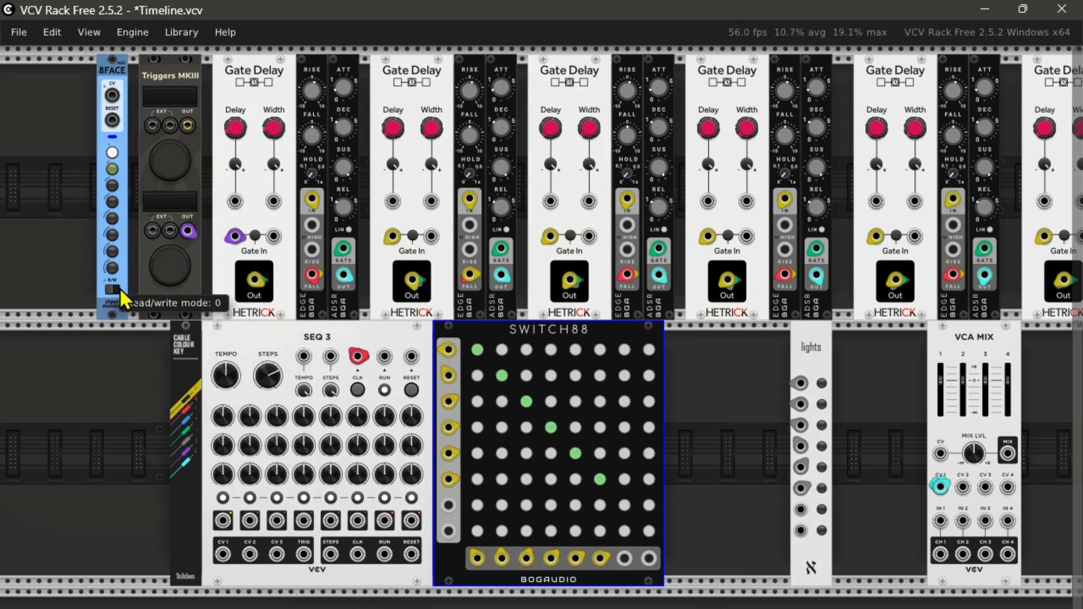
Step: Store the diagonal SWITCH88 routing in 8FACE's second snapshot slot and recall the first slot with the cables shown again
{"action": "left_click", "coordinate": [113, 169]}
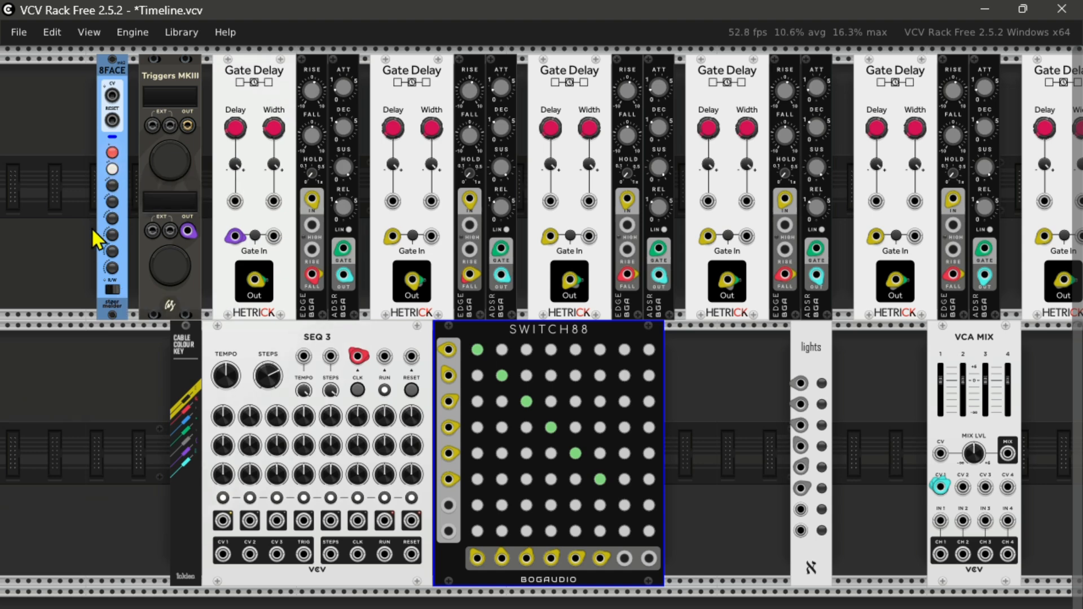
{"action": "key", "text": "c"}
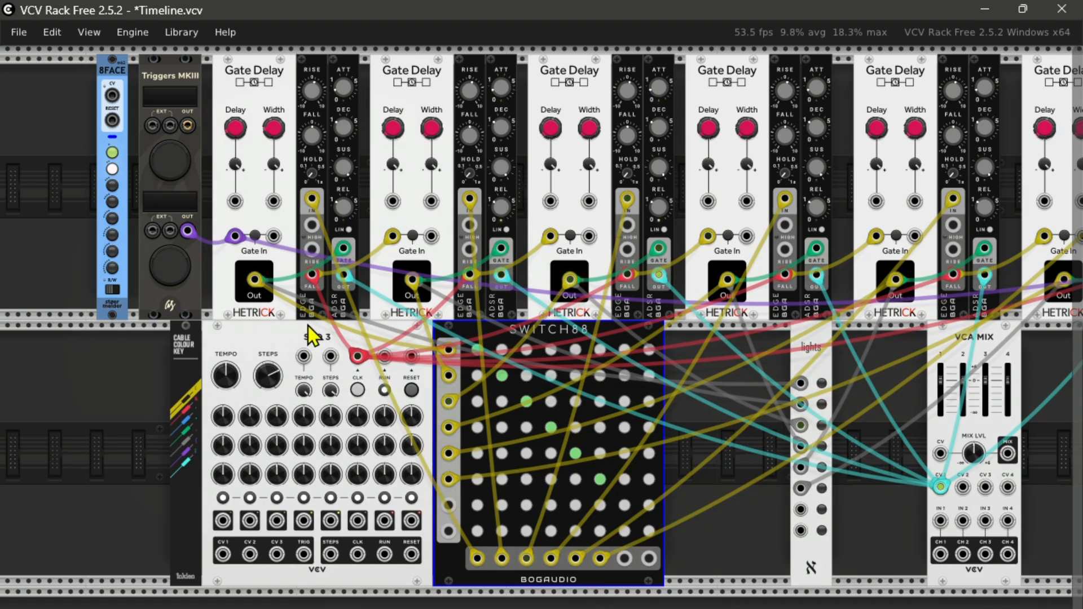
{"action": "left_click", "coordinate": [114, 151]}
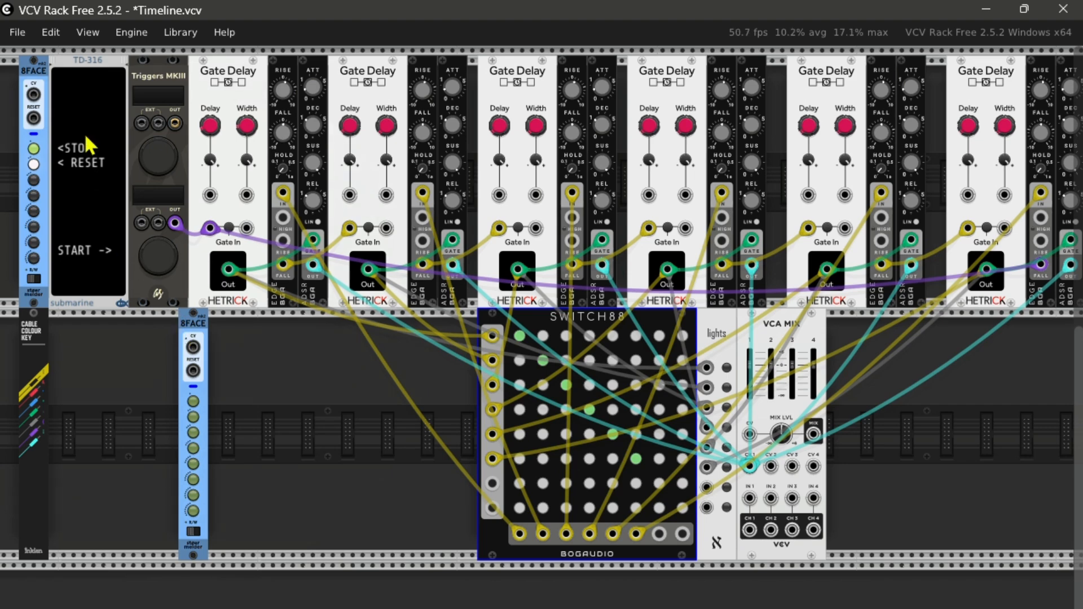
Step: Add the Bogaudio REFTONE module beside the lower-row 8FACE and limit that 8FACE to six snapshot slots
{"action": "right_click", "coordinate": [152, 364]}
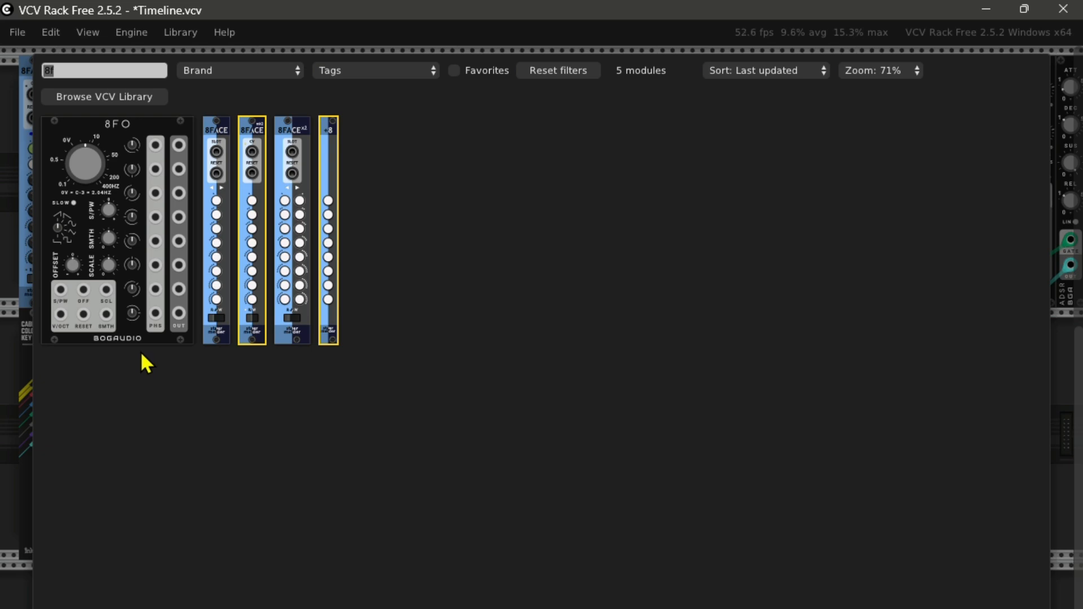
{"action": "type", "text": "ref"}
{"action": "left_click", "coordinate": [42, 151]}
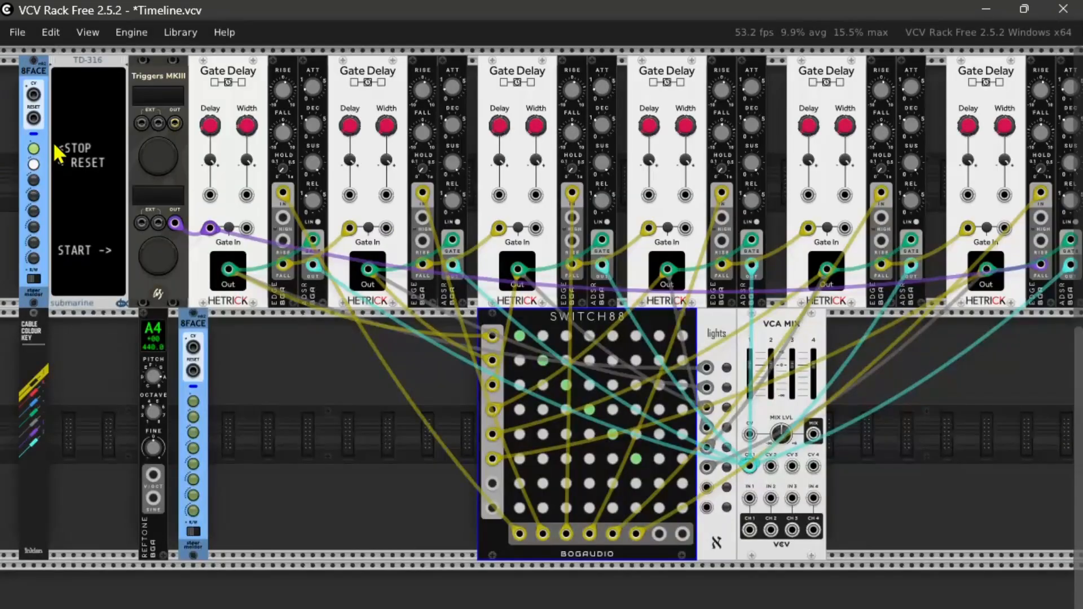
{"action": "left_click", "coordinate": [191, 478]}
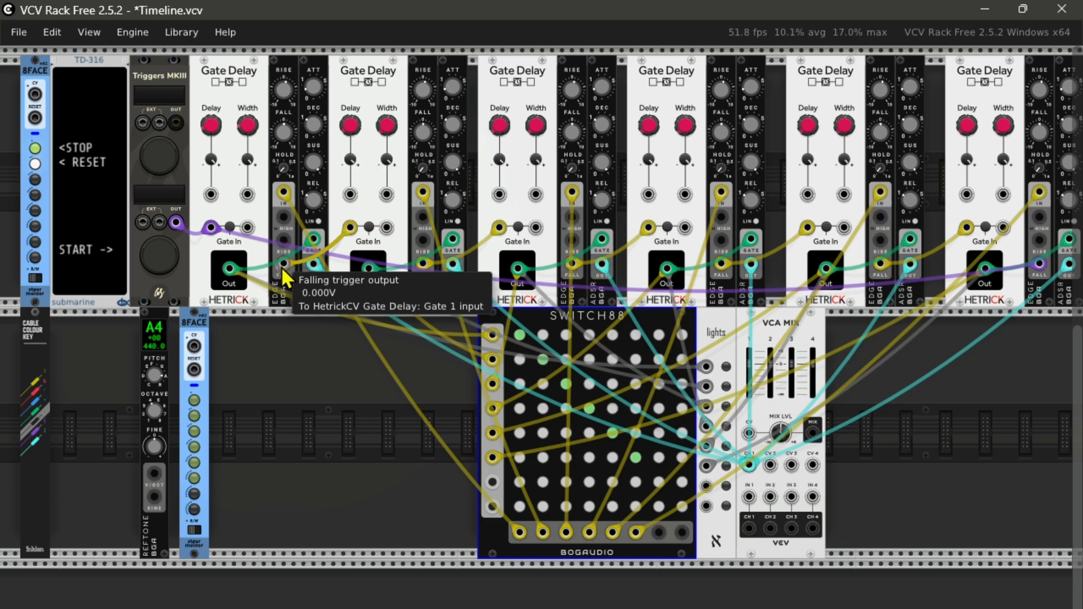
Step: Connect all six EDGE falling trigger outputs to the lower 8FACE's CV input in grey, and Trigger 2 output to its RESET input in purple
{"action": "left_click_drag", "start_coordinate": [282, 263], "coordinate": [194, 345]}
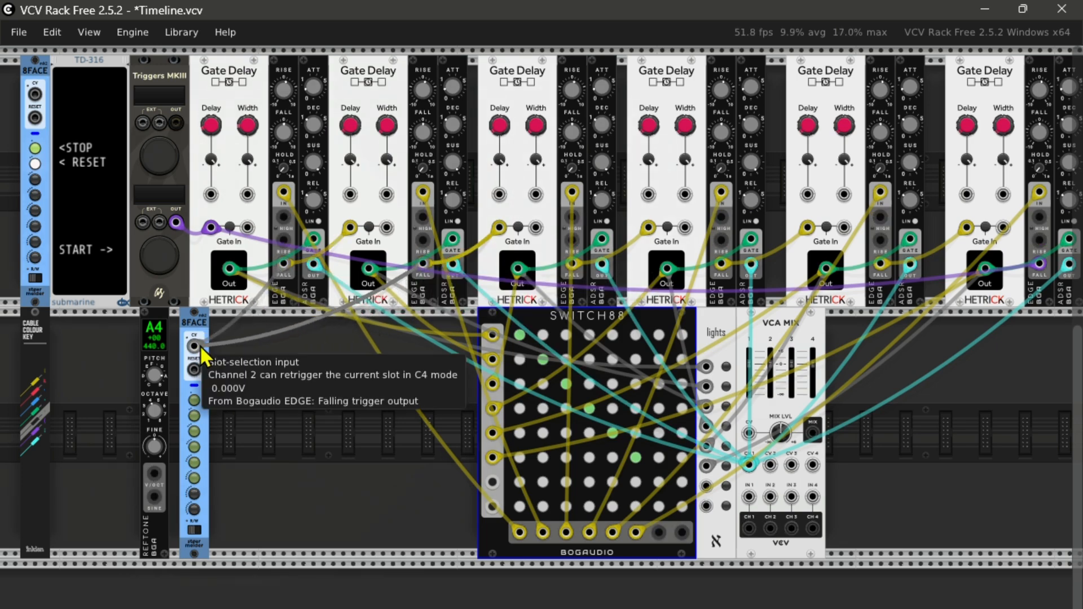
{"action": "left_click_drag", "start_coordinate": [571, 264], "coordinate": [195, 344]}
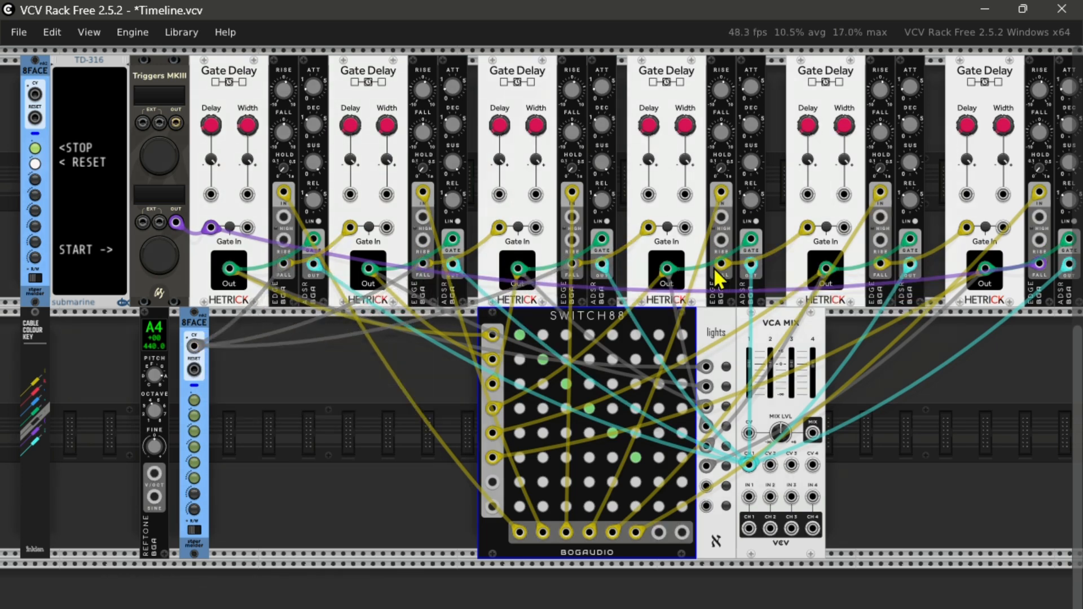
{"action": "left_click_drag", "start_coordinate": [721, 264], "coordinate": [195, 345]}
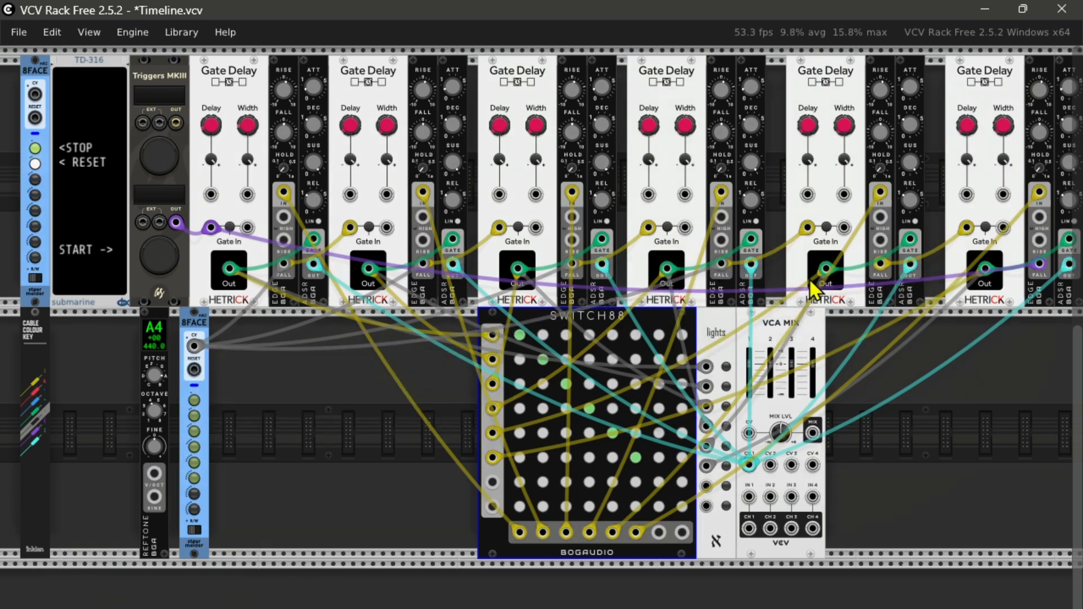
{"action": "left_click_drag", "start_coordinate": [880, 263], "coordinate": [200, 352]}
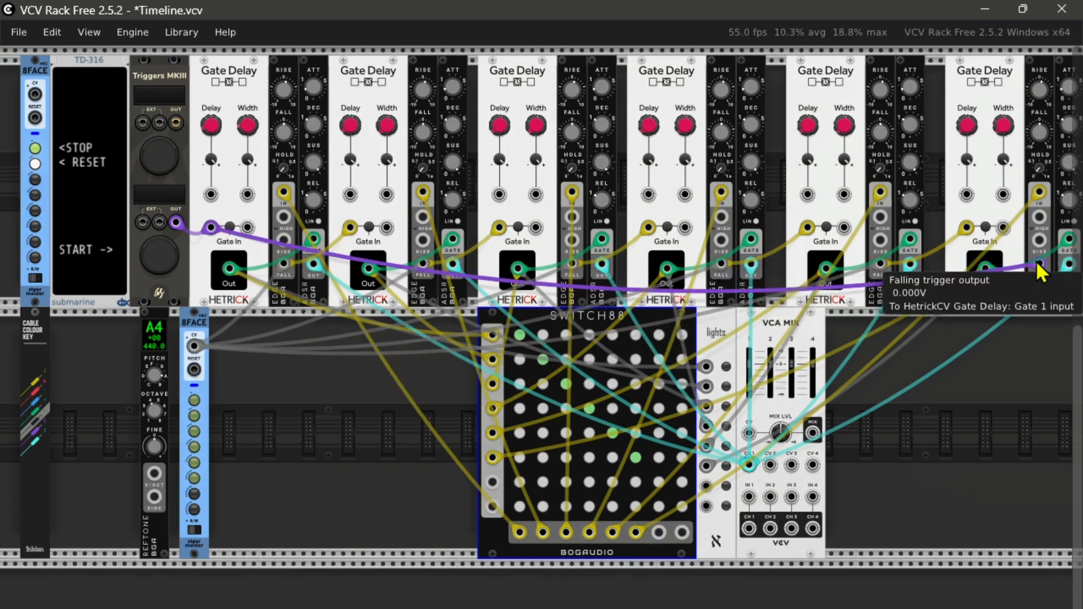
{"action": "left_click_drag", "start_coordinate": [1038, 264], "coordinate": [196, 345]}
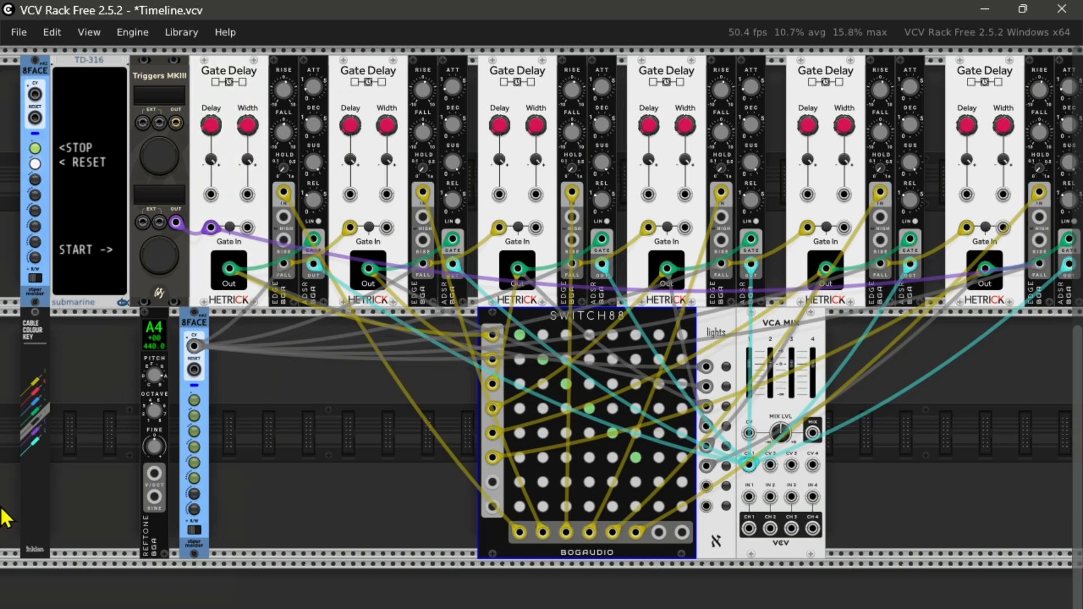
{"action": "left_click", "coordinate": [35, 430]}
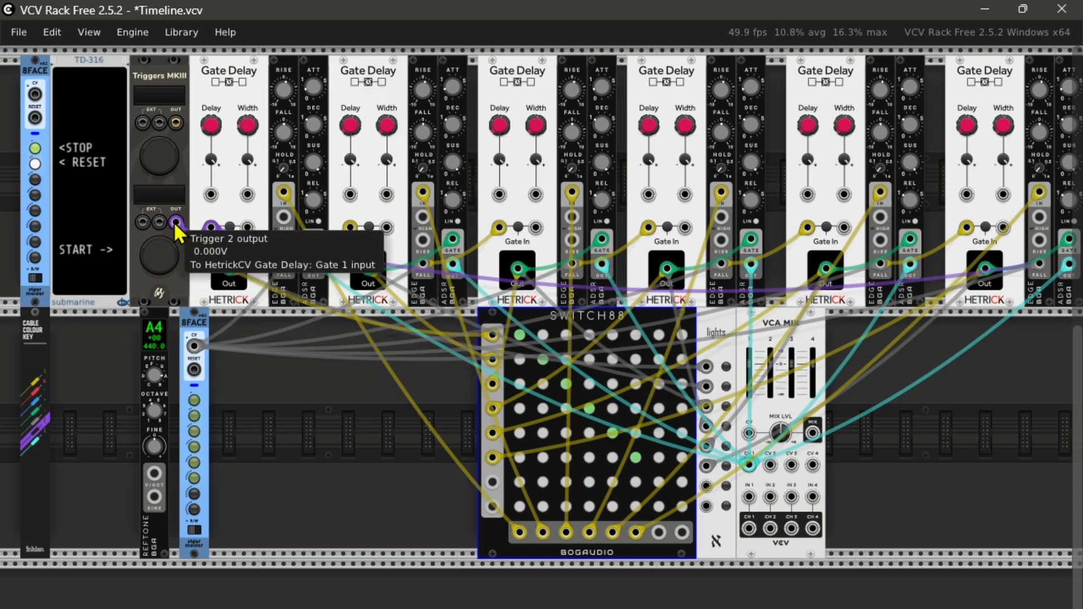
{"action": "left_click_drag", "start_coordinate": [176, 223], "coordinate": [198, 382]}
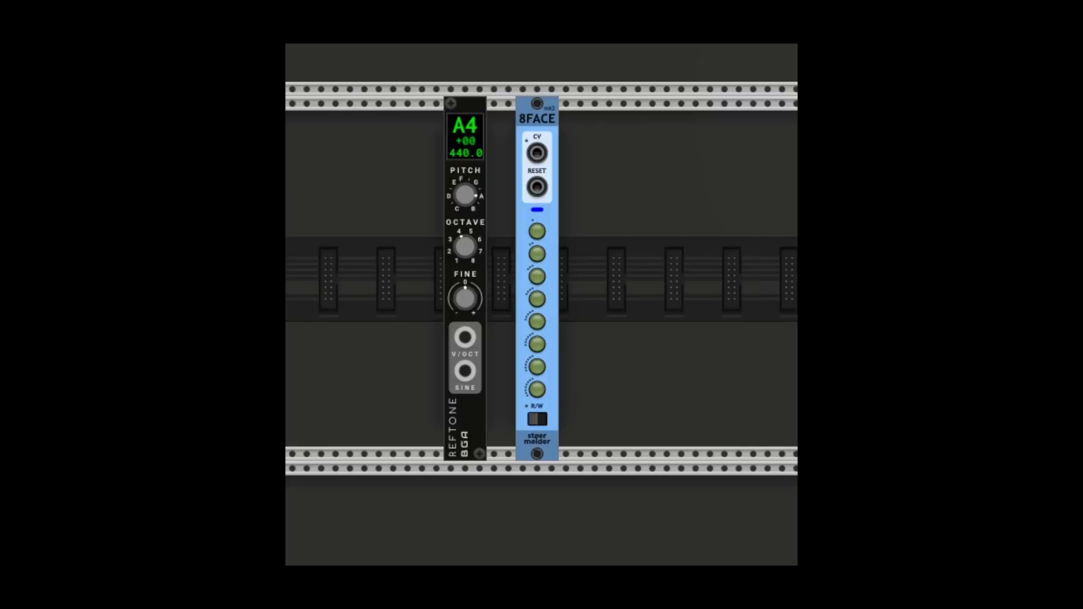
Step: Bind REFTONE to the lower-row 8FACE mk2 using the select-one option
{"action": "right_click", "coordinate": [548, 118]}
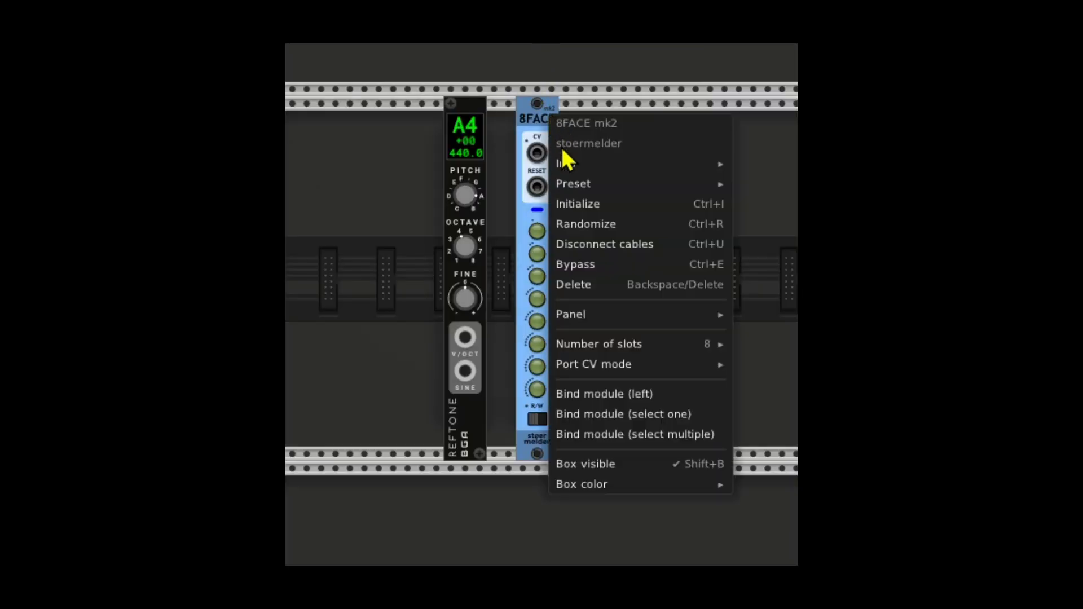
{"action": "left_click", "coordinate": [622, 415]}
{"action": "left_click", "coordinate": [480, 275]}
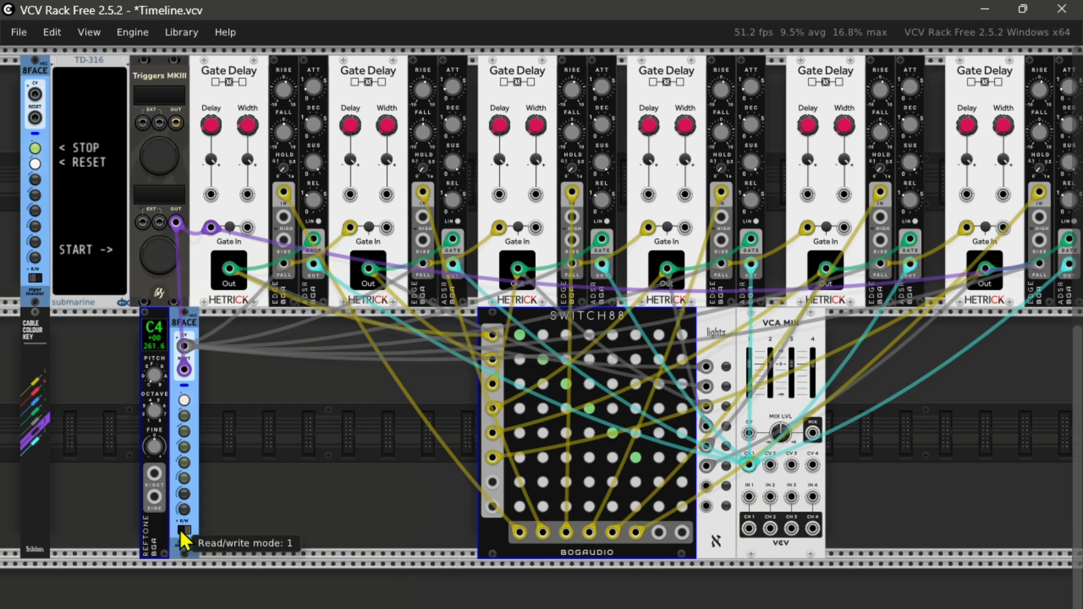
Step: Store rising REFTONE pitches in the lower 8FACE's snapshot slots 2 to 4, with D4 in slot 2 and F4 in slot 4
{"action": "left_click_drag", "start_coordinate": [157, 376], "coordinate": [157, 370]}
{"action": "left_click", "coordinate": [184, 415]}
{"action": "left_click", "coordinate": [184, 530]}
{"action": "left_click", "coordinate": [184, 433]}
{"action": "left_click", "coordinate": [184, 530]}
{"action": "left_click", "coordinate": [185, 448]}
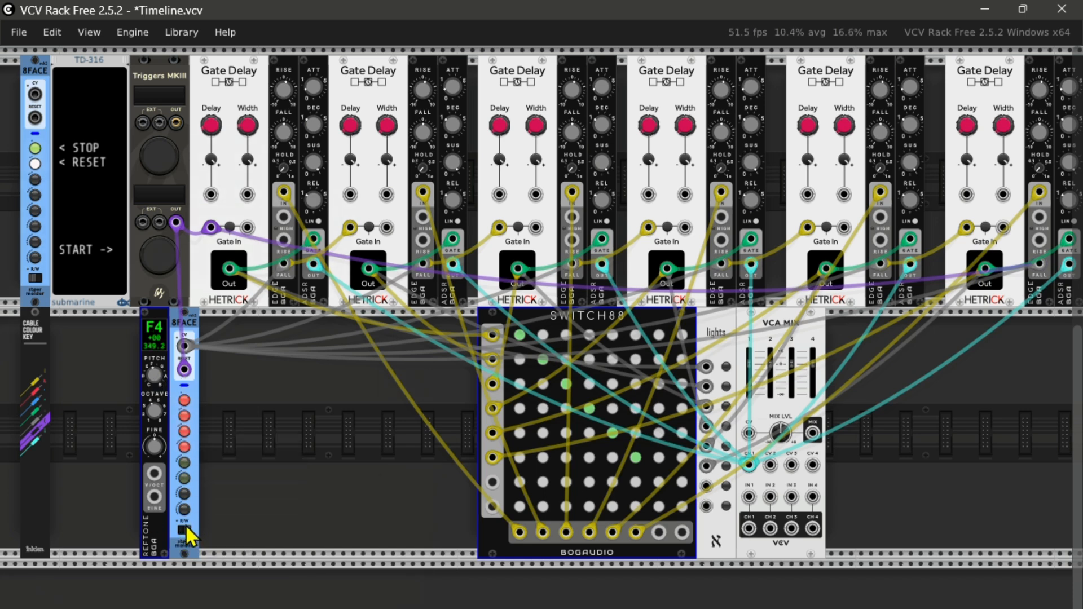
Step: Store the REFTONE pitches G4 in slot 5 and A4 in slot 6 of the lower 8FACE, and return it to read mode
{"action": "left_click_drag", "start_coordinate": [156, 379], "coordinate": [155, 371]}
{"action": "left_click", "coordinate": [184, 530]}
{"action": "left_click", "coordinate": [184, 463]}
{"action": "left_click", "coordinate": [183, 531]}
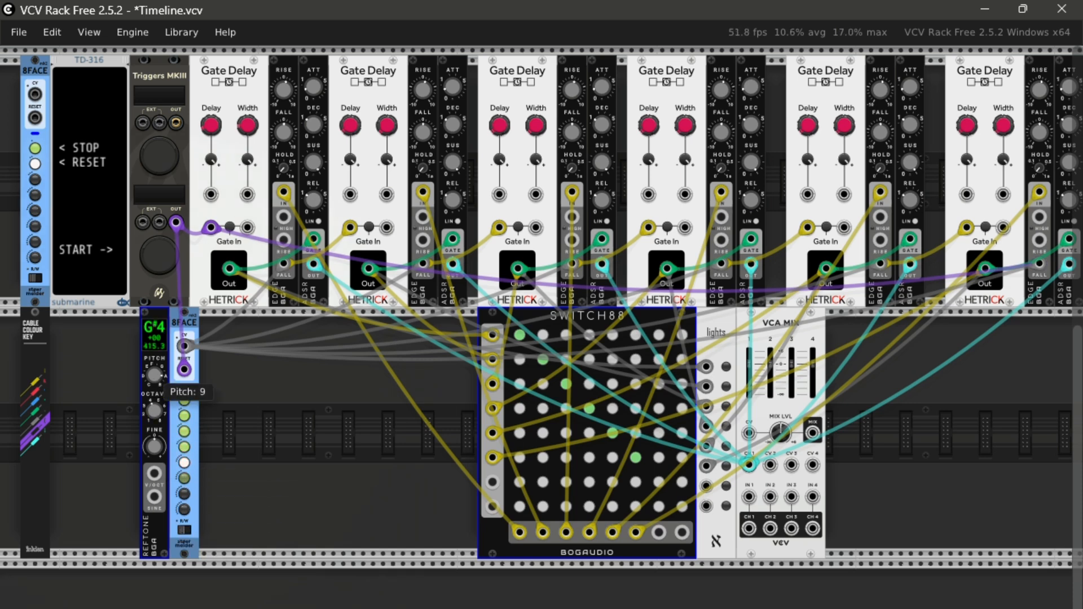
{"action": "left_click", "coordinate": [184, 530]}
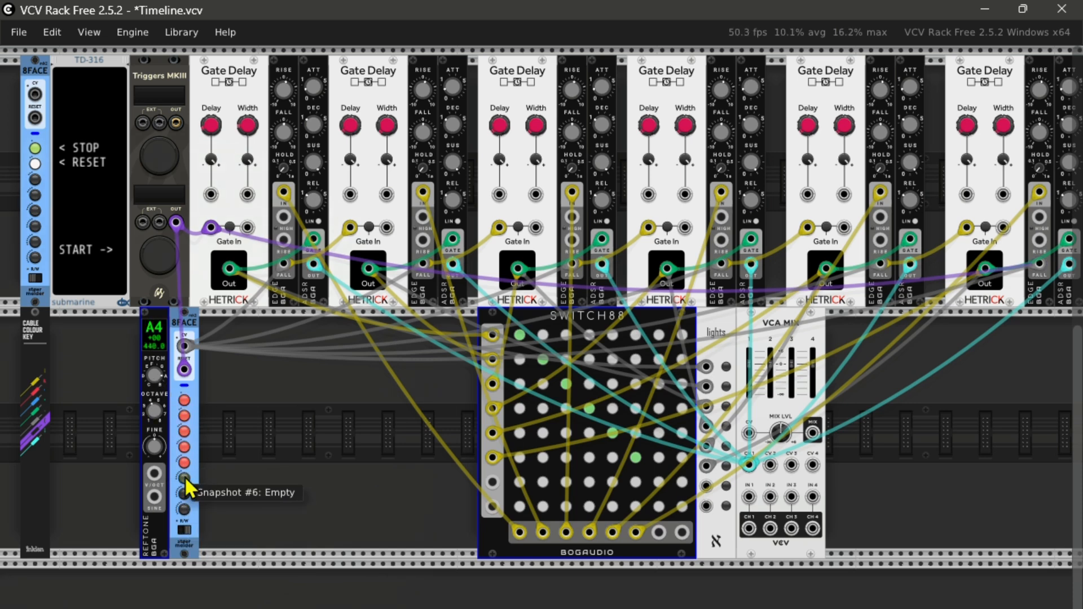
{"action": "left_click", "coordinate": [185, 478]}
{"action": "left_click", "coordinate": [184, 530]}
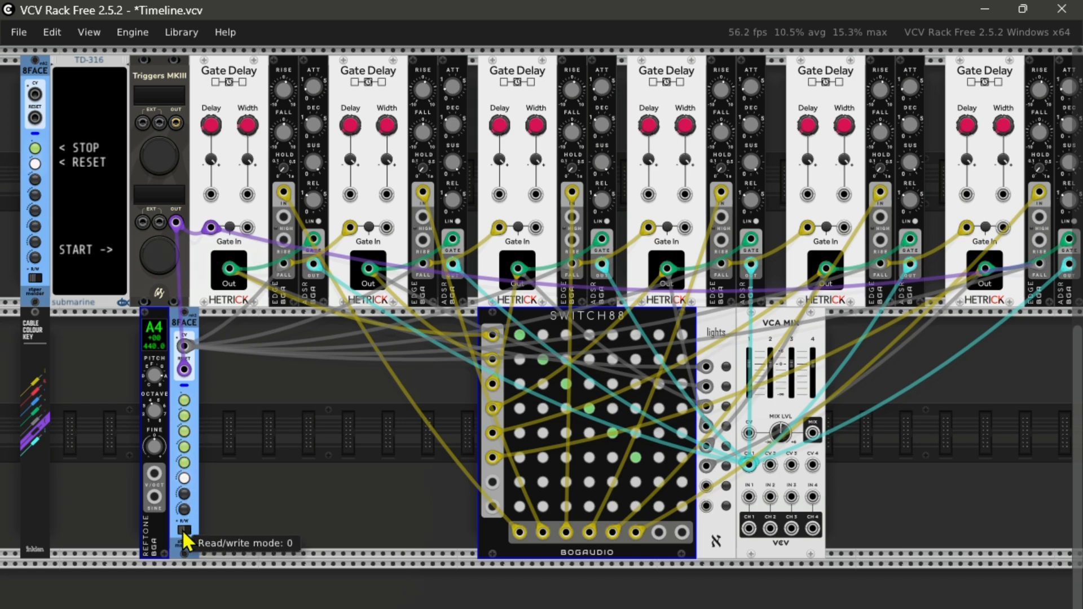
Step: Recall the lower 8FACE's stored snapshots 2, 3, 4 and 6 to check the REFTONE pitches
{"action": "left_click", "coordinate": [184, 416]}
{"action": "left_click", "coordinate": [183, 431]}
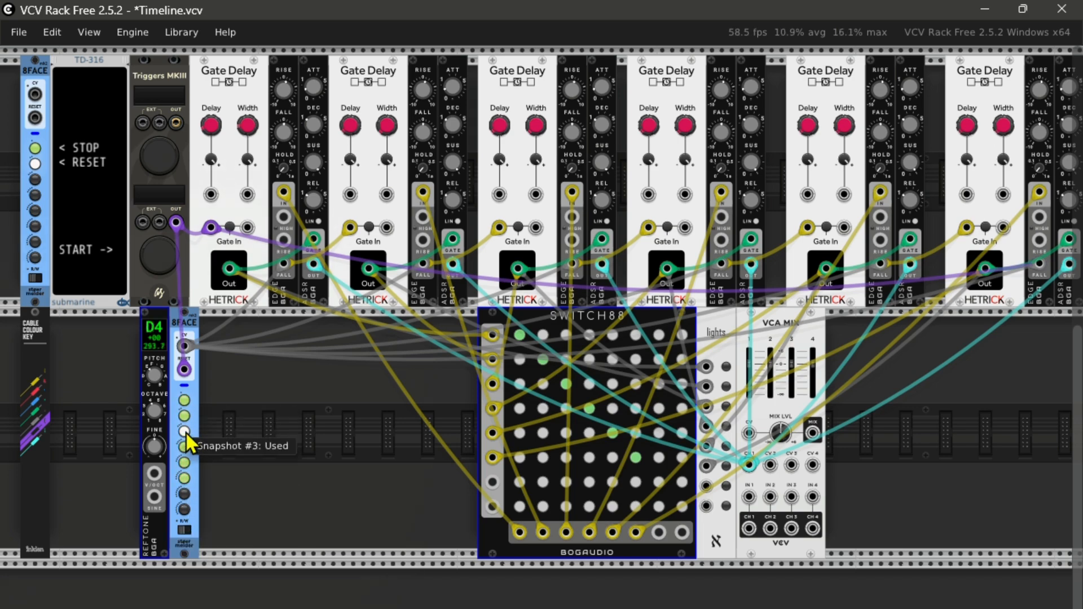
{"action": "left_click", "coordinate": [185, 447]}
{"action": "left_click", "coordinate": [184, 477]}
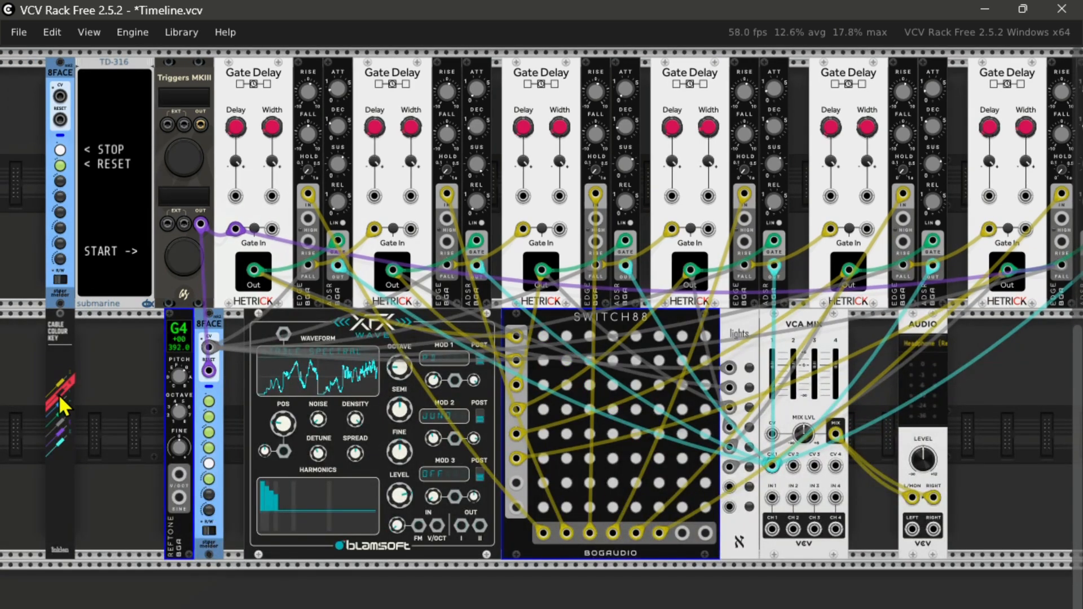
Step: Connect REFTONE's V/OCT output to XFX Wave's V/OCT input and XFX Wave's output I to VCA MIX IN 1, using red cables
{"action": "left_click_drag", "start_coordinate": [181, 473], "coordinate": [779, 530]}
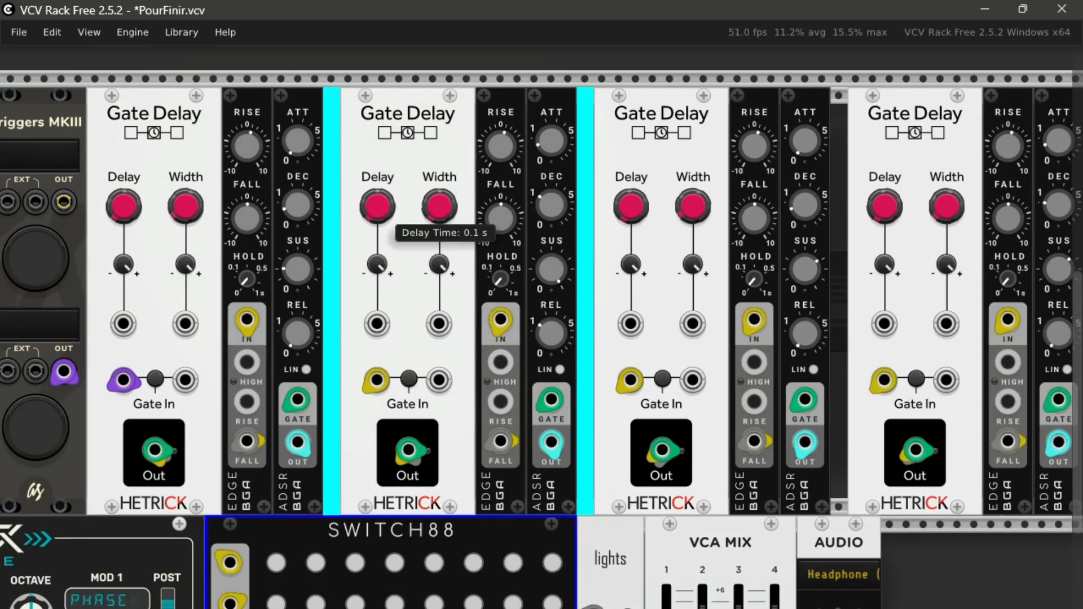
Step: Examine the second stage's Gate Delay time and width and its ADSR attack, decay, sustain and release in the PourFinir patch
{"action": "left_click_drag", "start_coordinate": [377, 206], "coordinate": [446, 201]}
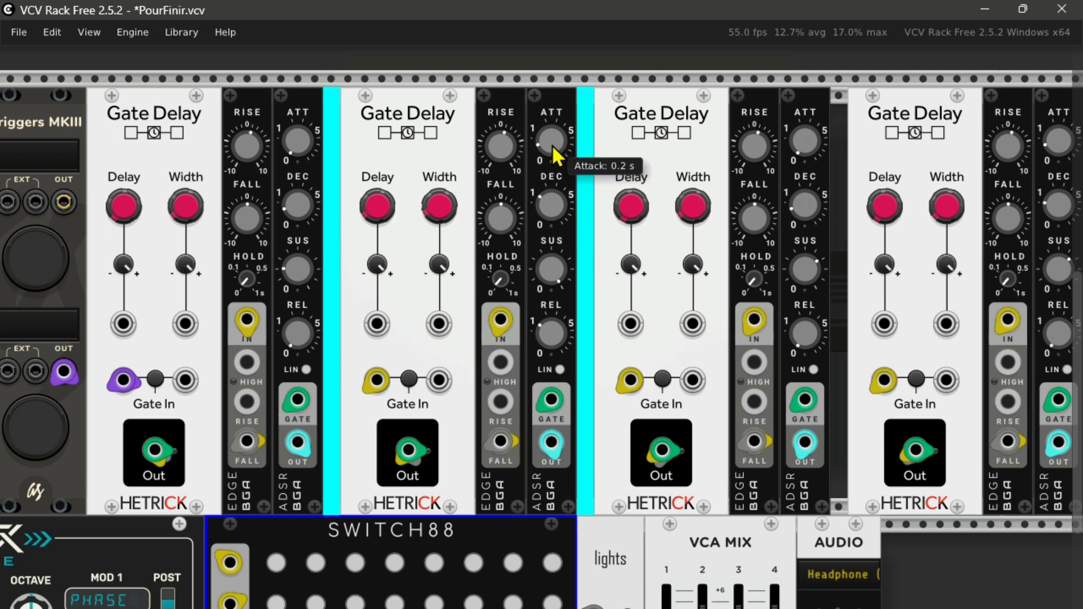
{"action": "left_click_drag", "start_coordinate": [552, 148], "coordinate": [552, 139]}
{"action": "left_click_drag", "start_coordinate": [551, 205], "coordinate": [552, 211]}
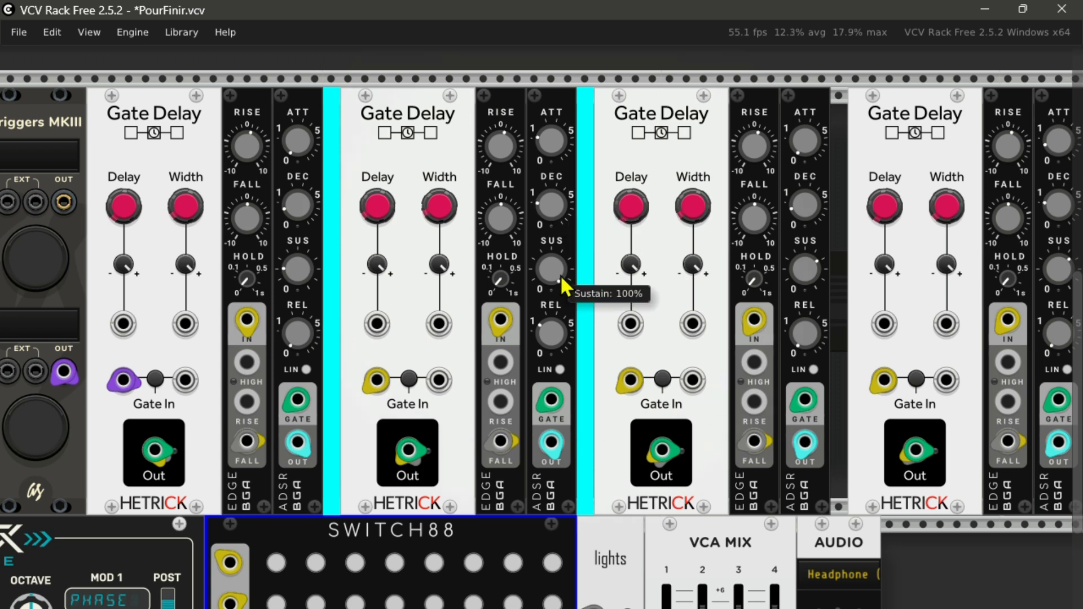
{"action": "left_click_drag", "start_coordinate": [560, 275], "coordinate": [557, 334]}
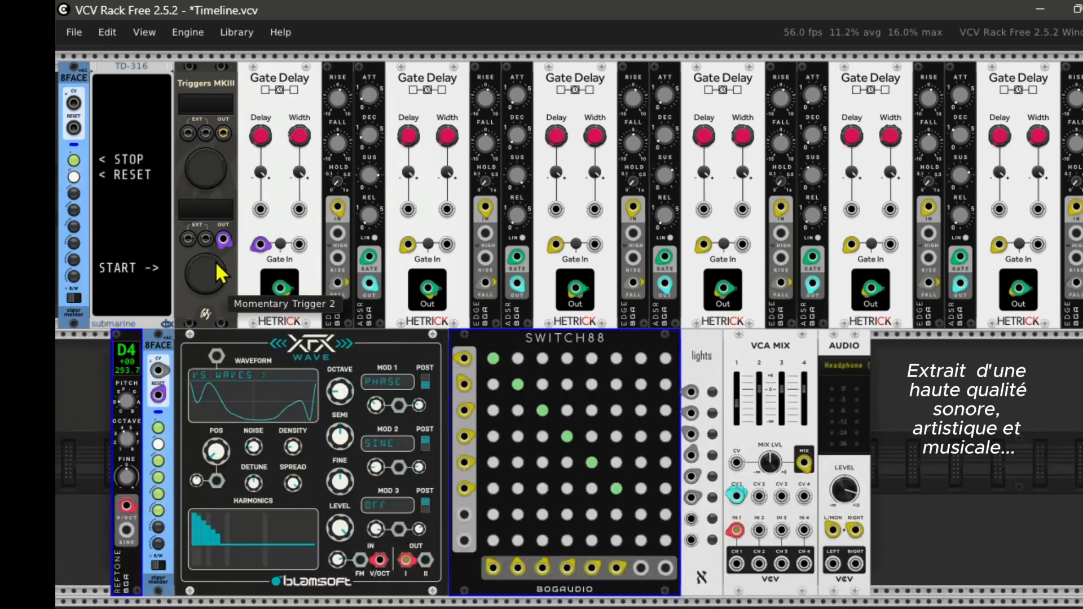
Step: Start the timeline with Momentary Trigger 2 and recall the upper 8FACE's first snapshot to clear the diagonal SWITCH88 routing
{"action": "left_click", "coordinate": [211, 269]}
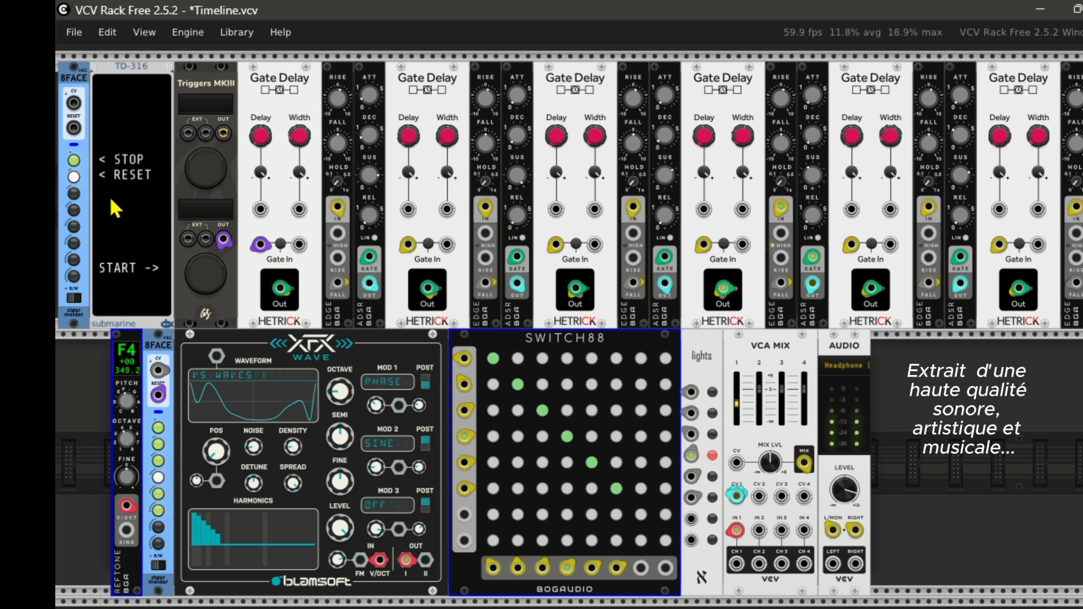
{"action": "left_click", "coordinate": [74, 161]}
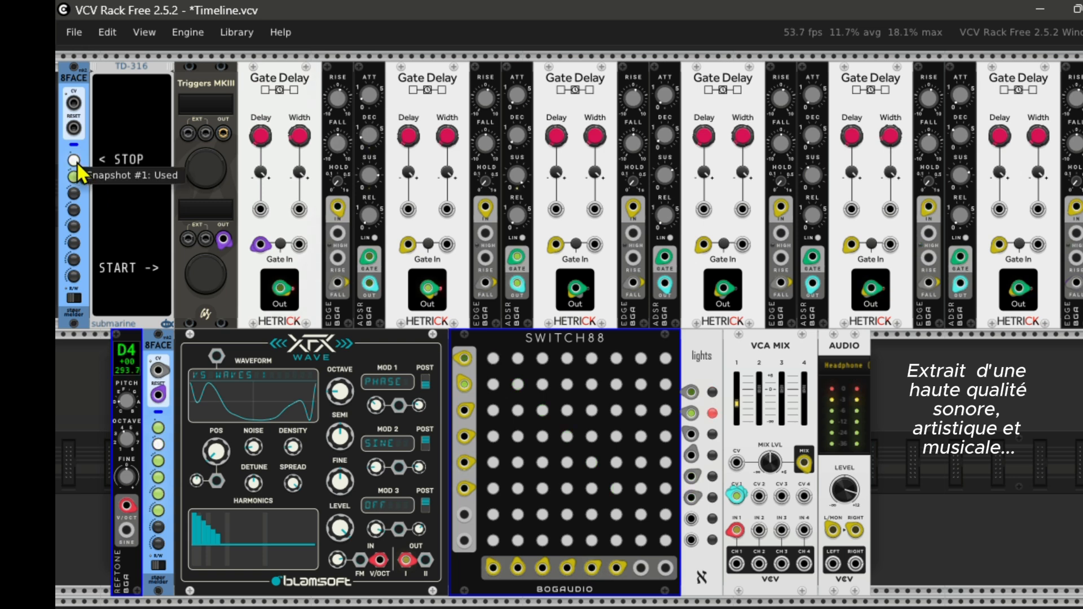